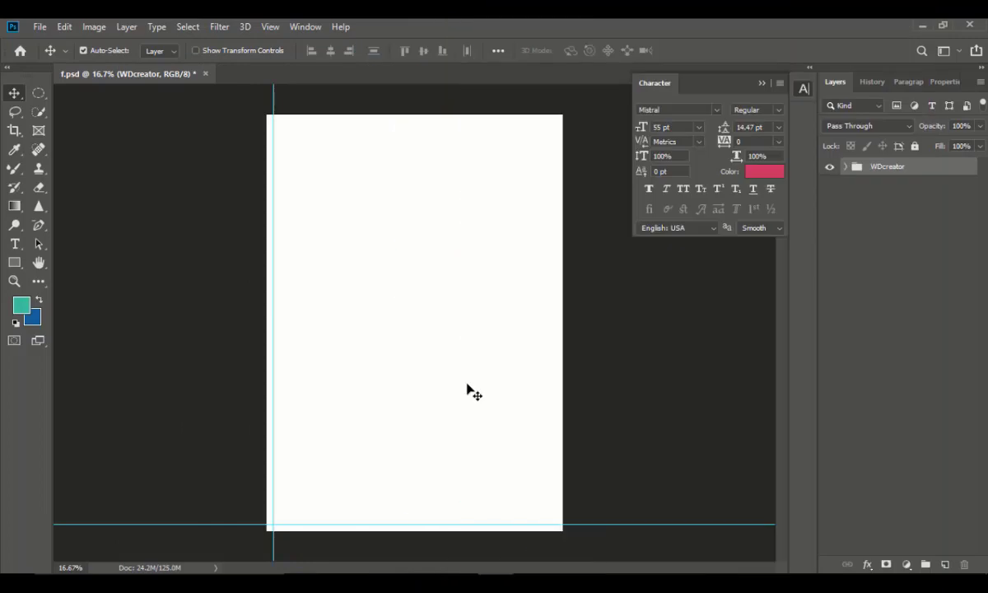
# Expand the layer group, show the Rectangle 1 background photo layer and set its opacity to 100%.
pyautogui.click(468, 393)
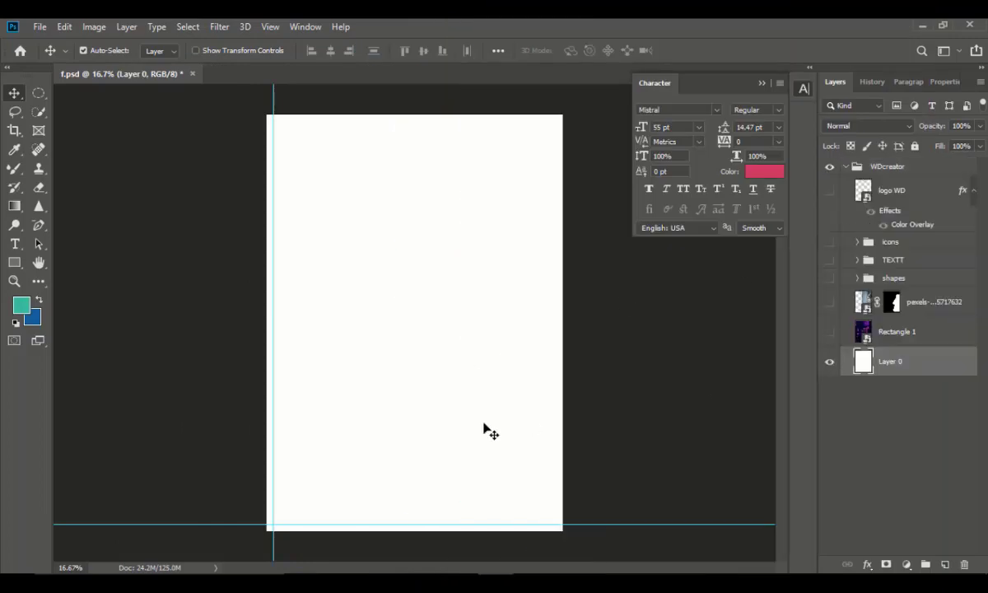
pyautogui.click(829, 338)
pyautogui.click(442, 375)
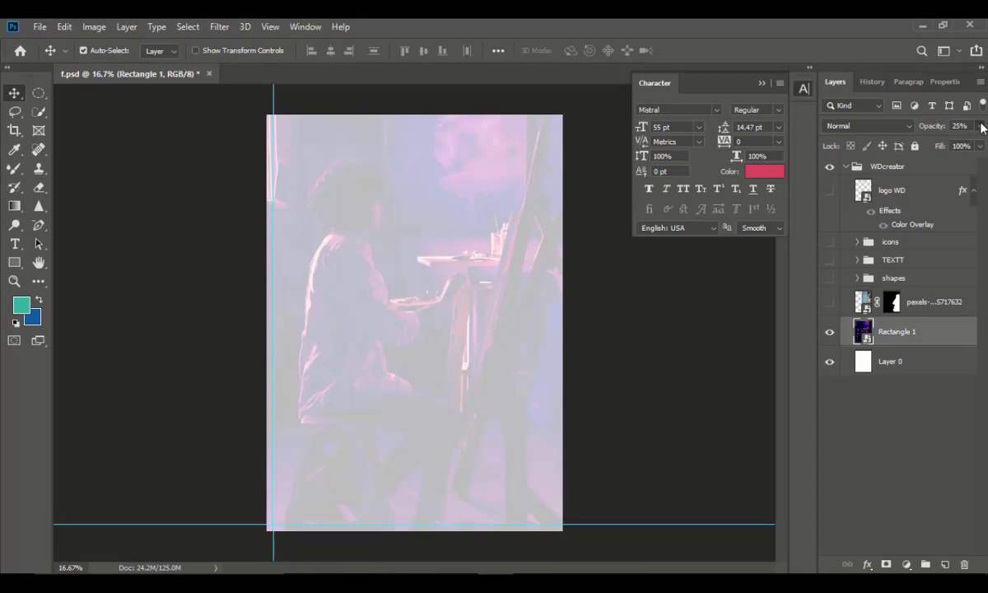
pyautogui.click(981, 126)
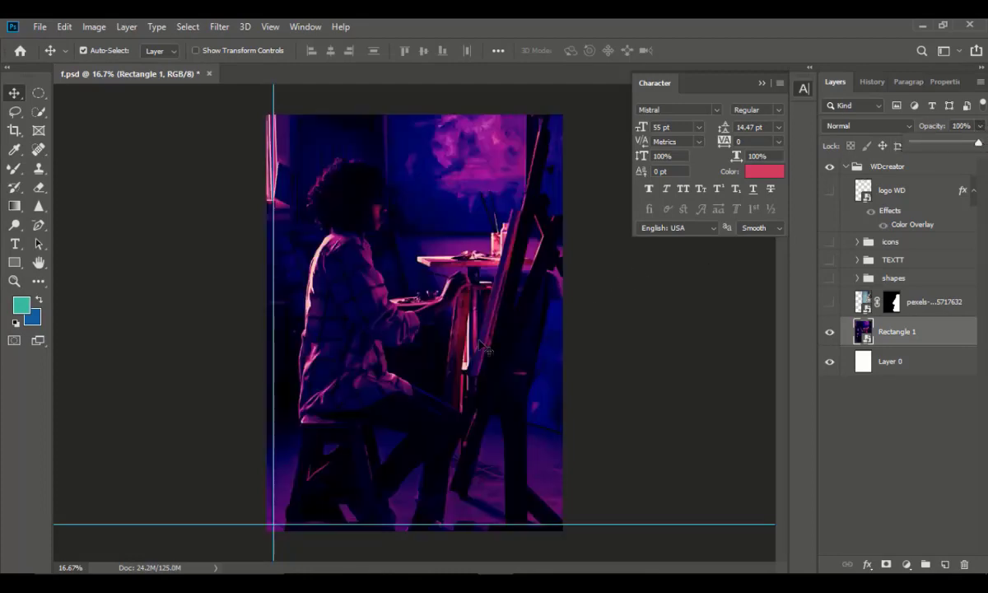
pyautogui.click(405, 344)
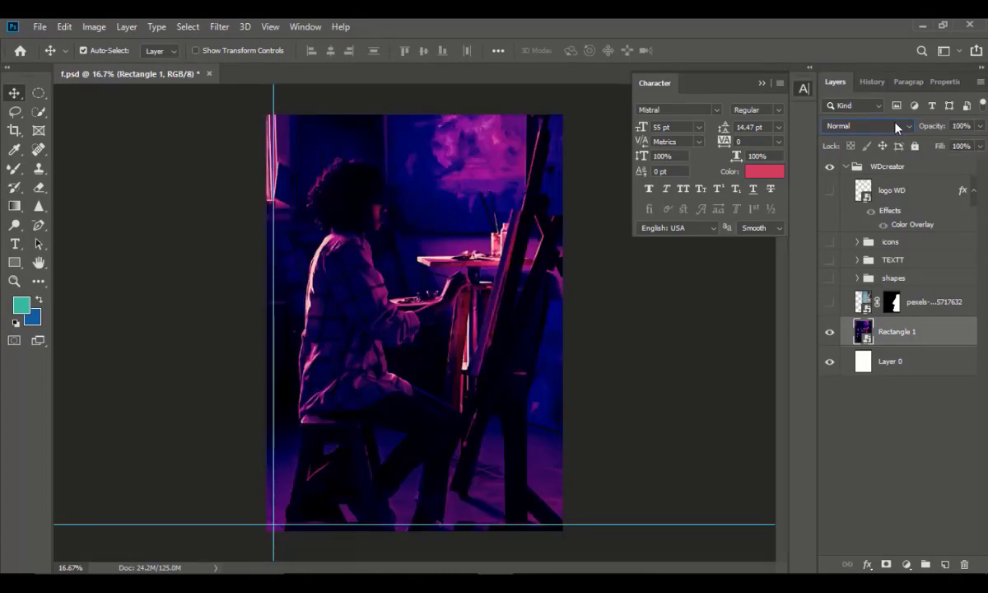
# Set the background photo layer's blend mode to Normal and its opacity to 11%.
pyautogui.click(897, 127)
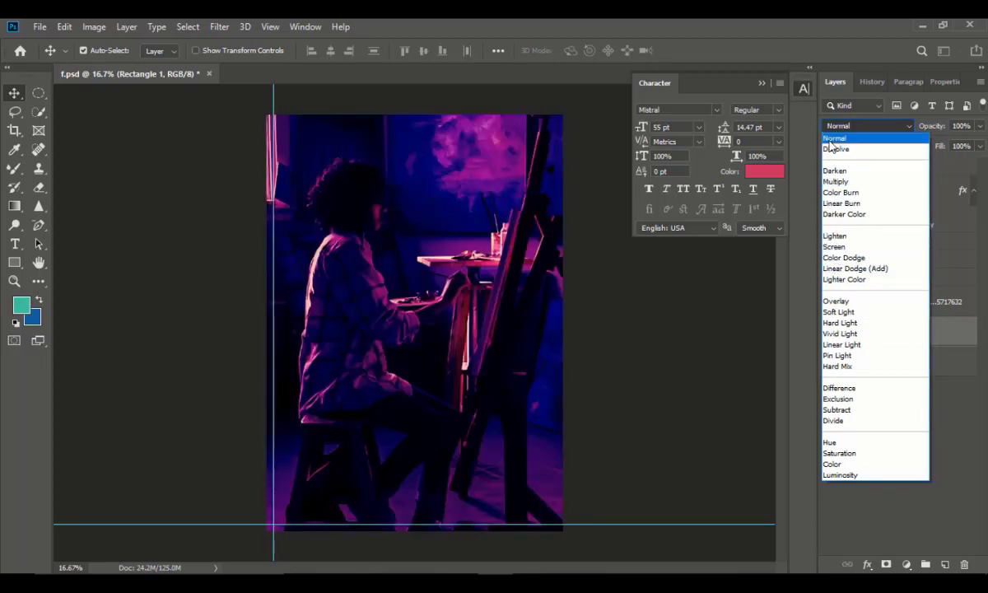
pyautogui.click(832, 140)
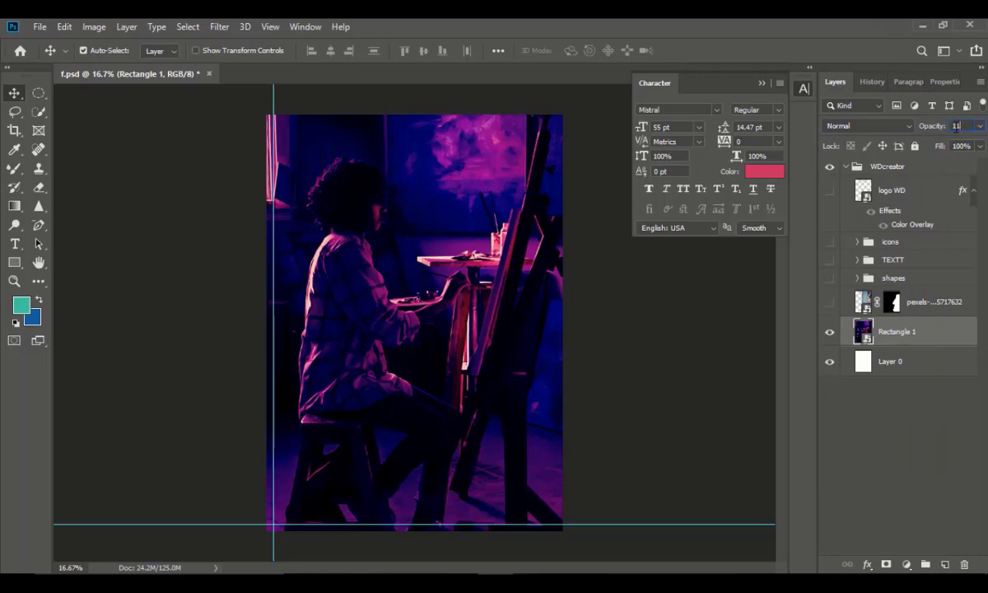
pyautogui.press('Return')
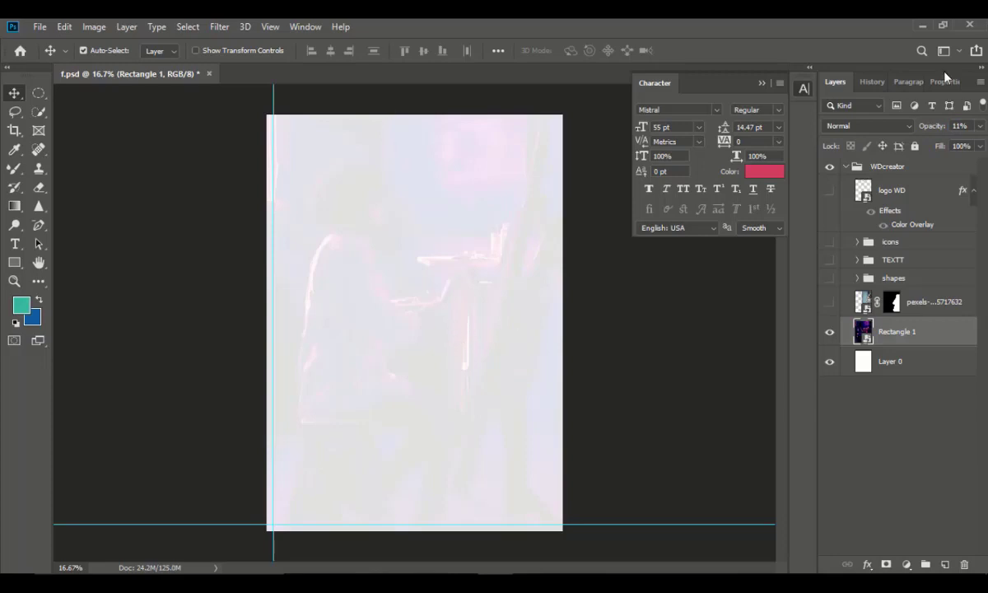
# Show the masked photo of the woman and the shapes group over the faded background.
pyautogui.click(829, 303)
pyautogui.moveTo(542, 343)
pyautogui.mouseDown()
pyautogui.moveTo(527, 334)
pyautogui.moveTo(537, 350)
pyautogui.moveTo(544, 341)
pyautogui.moveTo(534, 336)
pyautogui.mouseUp()
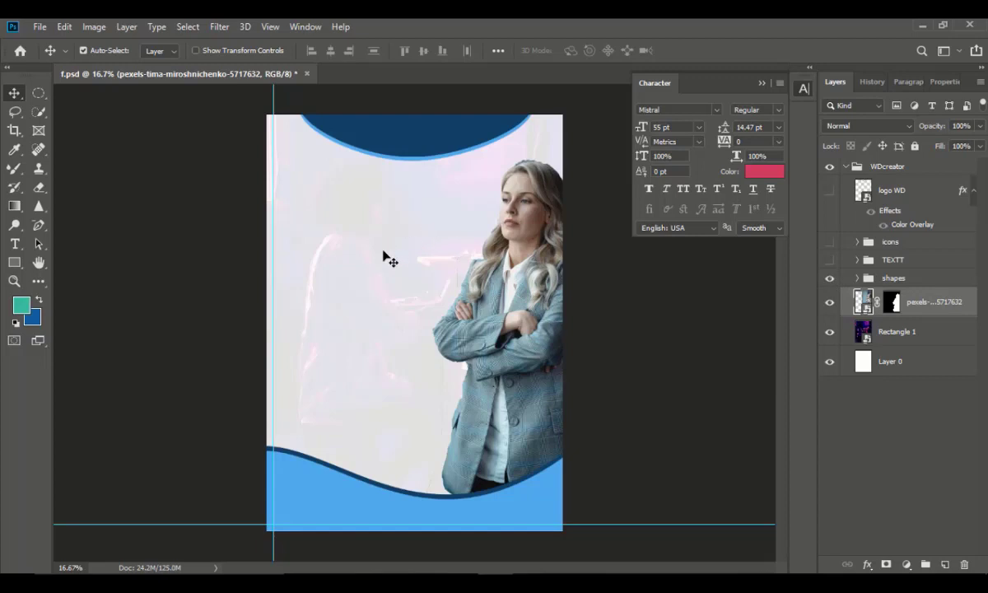
pyautogui.click(360, 238)
pyautogui.click(370, 510)
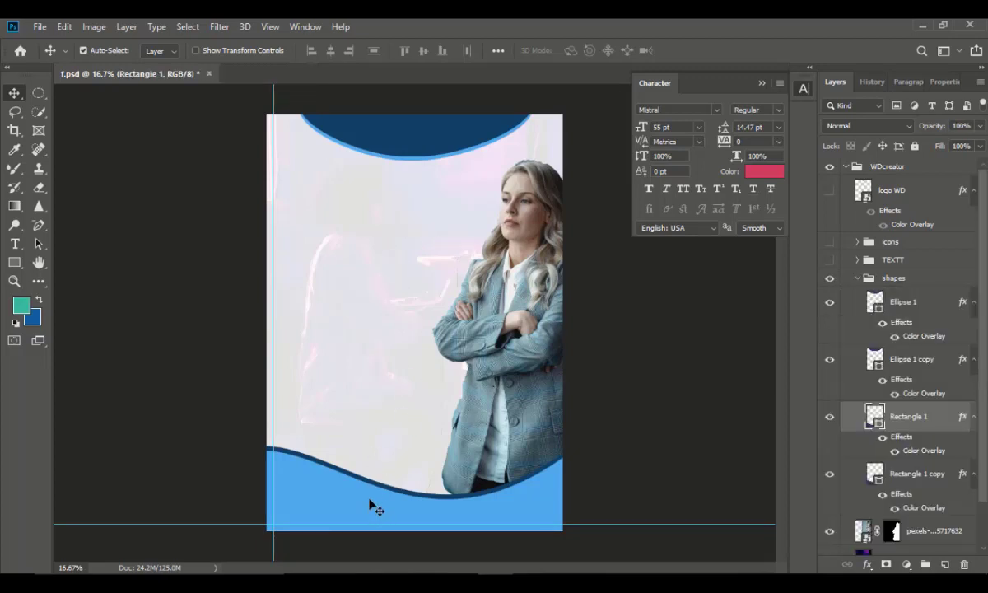
pyautogui.click(338, 362)
# Hide the woman's photo layer and select the light blue wave shape at the foot of the page.
pyautogui.click(10, 263)
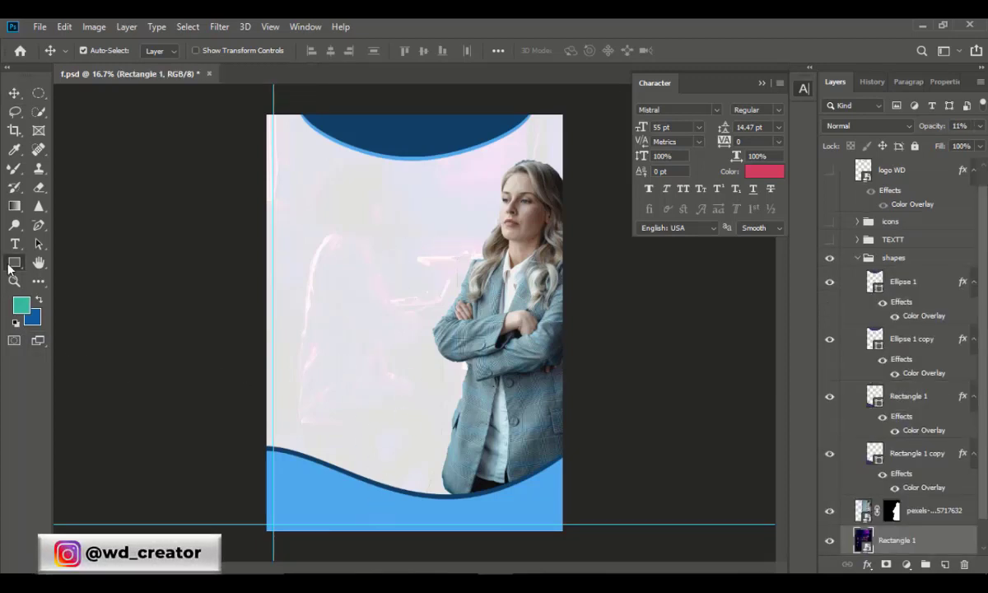
pyautogui.click(14, 92)
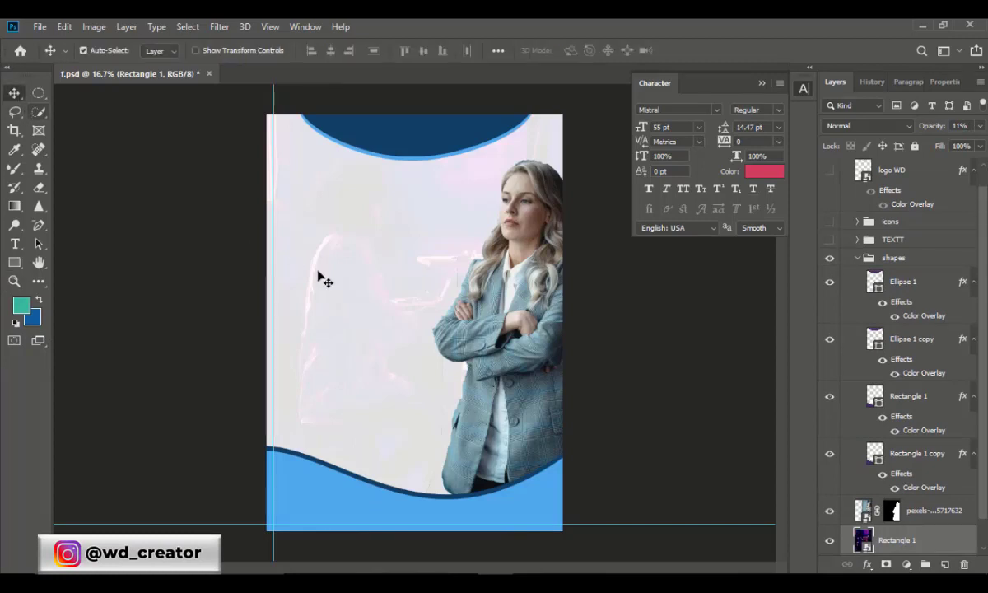
pyautogui.click(395, 313)
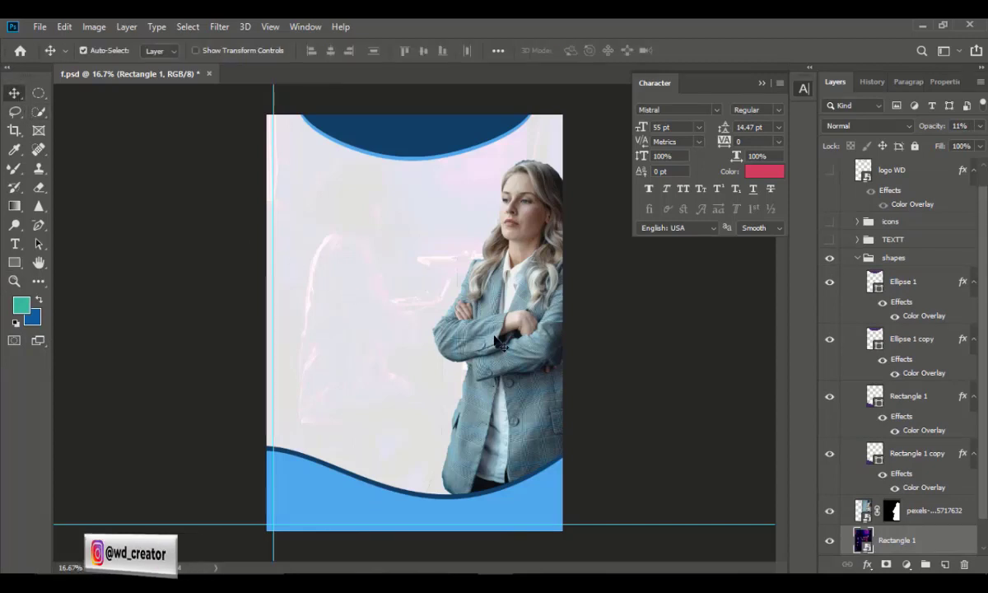
pyautogui.click(827, 516)
pyautogui.click(522, 513)
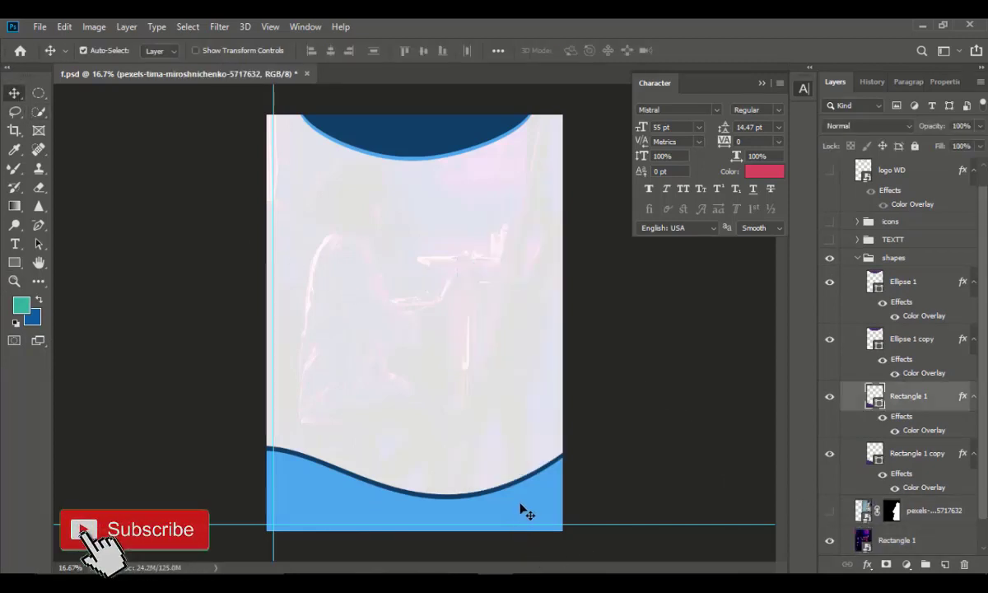
# Draw a rectangle about 2829 by 876 px across the middle of the page and align it with the page's left edge.
pyautogui.click(14, 262)
pyautogui.moveTo(288, 253); pyautogui.dragTo(628, 359)
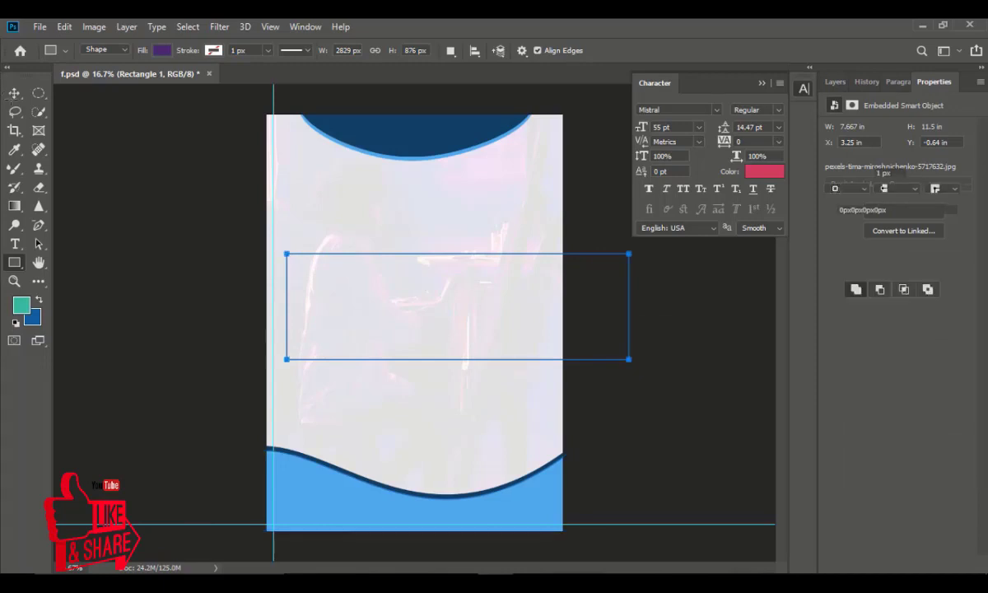
pyautogui.click(14, 93)
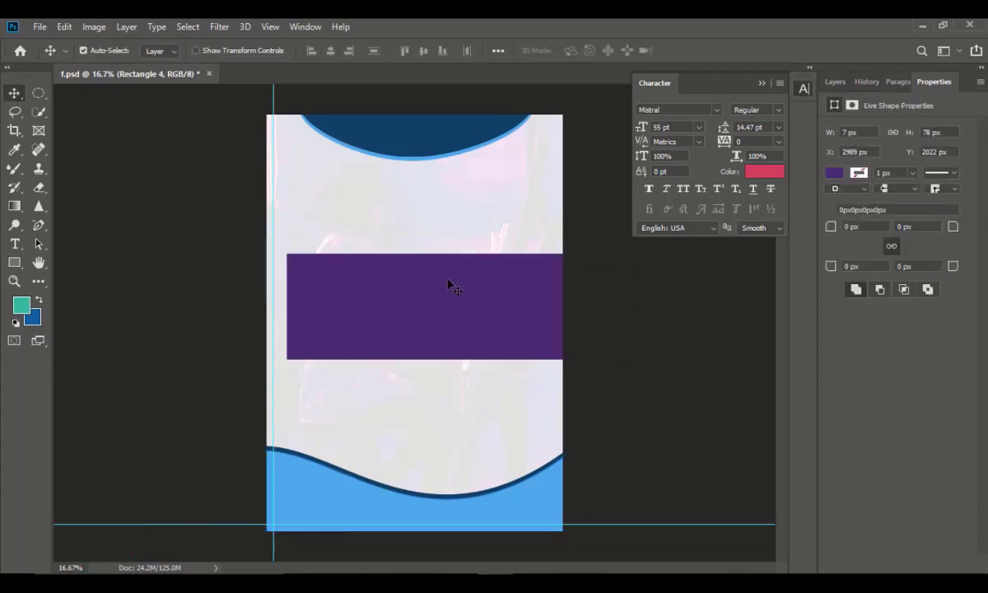
pyautogui.moveTo(531, 336); pyautogui.dragTo(470, 318)
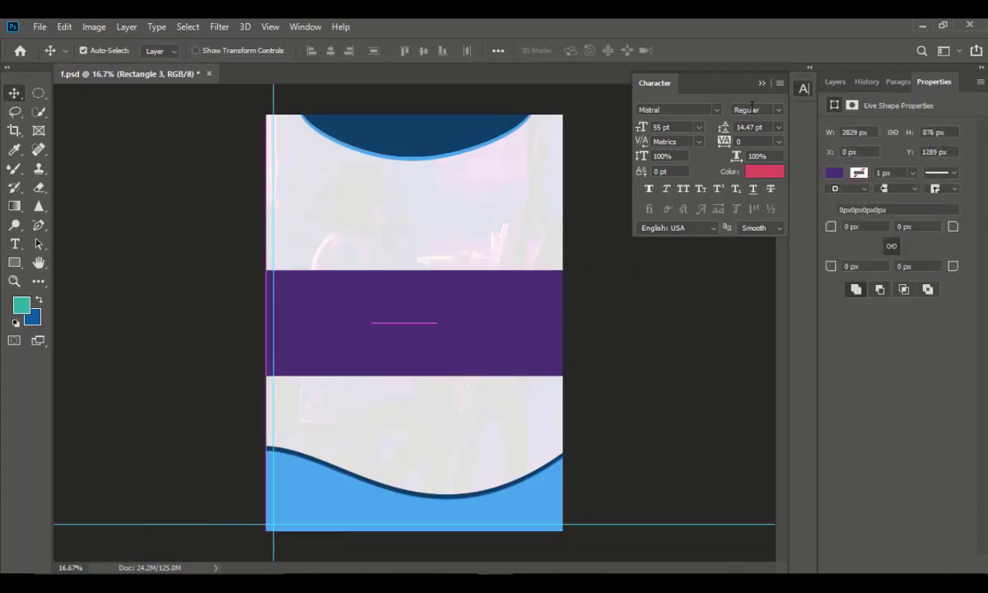
pyautogui.click(833, 81)
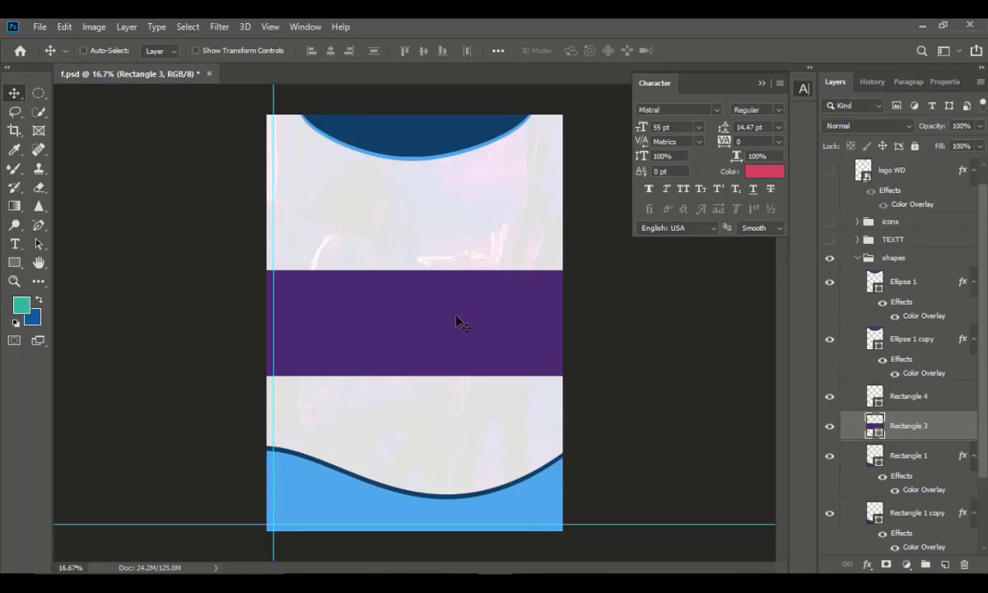
# Warp the purple rectangle's upper edge into a wave that rises on the left and dips towards the right.
pyautogui.hotkey('ctrl', 't')
pyautogui.rightClick(427, 322)
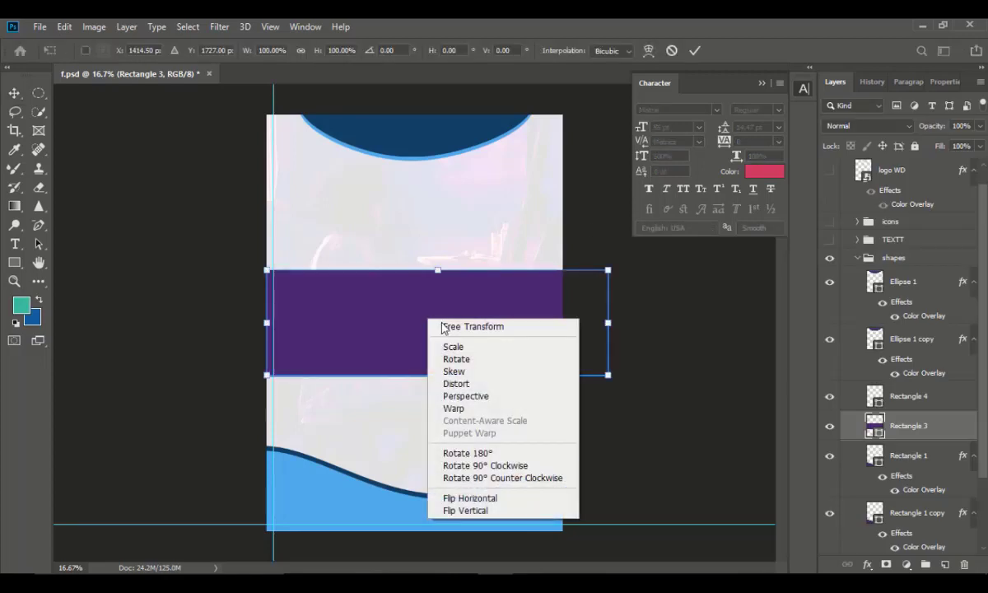
pyautogui.click(454, 408)
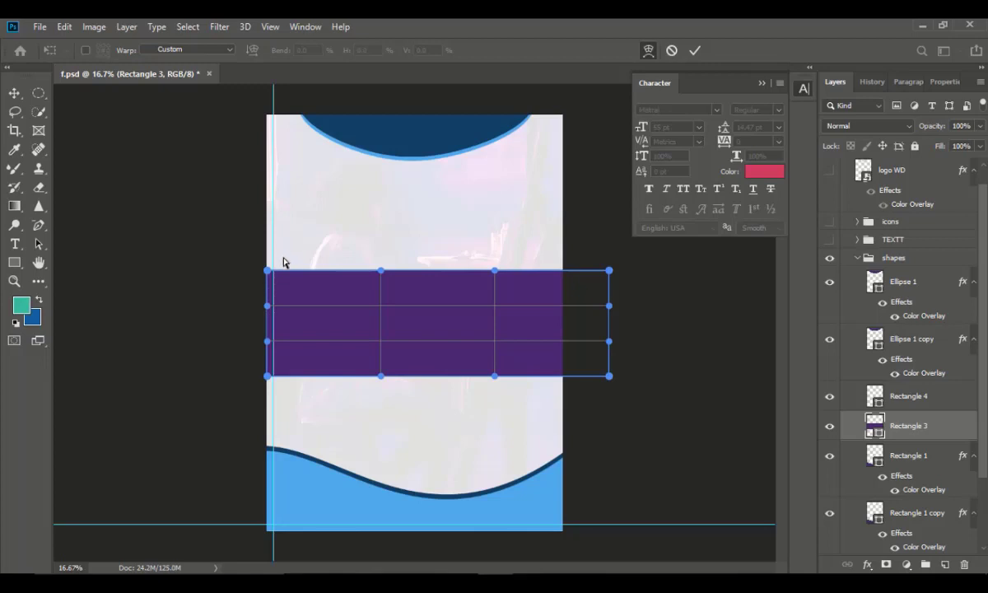
pyautogui.moveTo(285, 283); pyautogui.dragTo(284, 267)
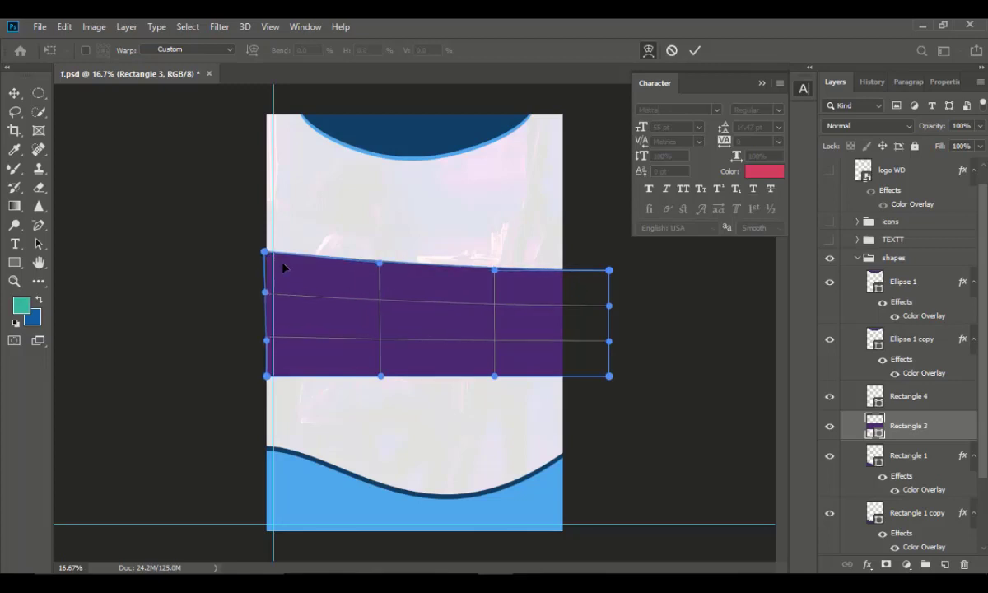
pyautogui.moveTo(352, 267); pyautogui.dragTo(334, 253)
pyautogui.moveTo(478, 259); pyautogui.dragTo(464, 344)
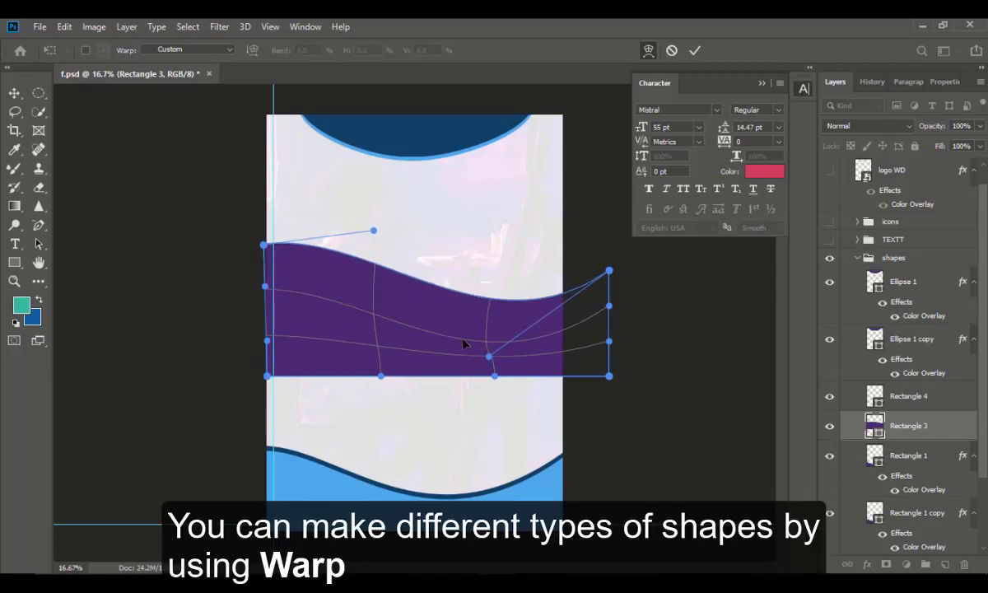
# Deepen the dip of the warped wave, pull its upper-right end inward and apply the warp.
pyautogui.moveTo(475, 303); pyautogui.dragTo(475, 331)
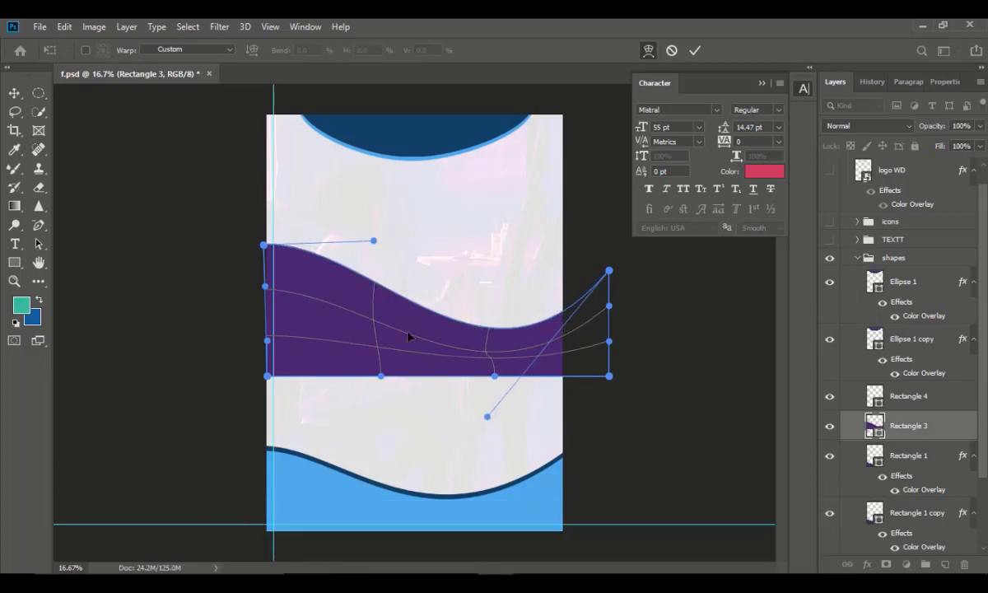
pyautogui.moveTo(274, 252); pyautogui.dragTo(261, 248)
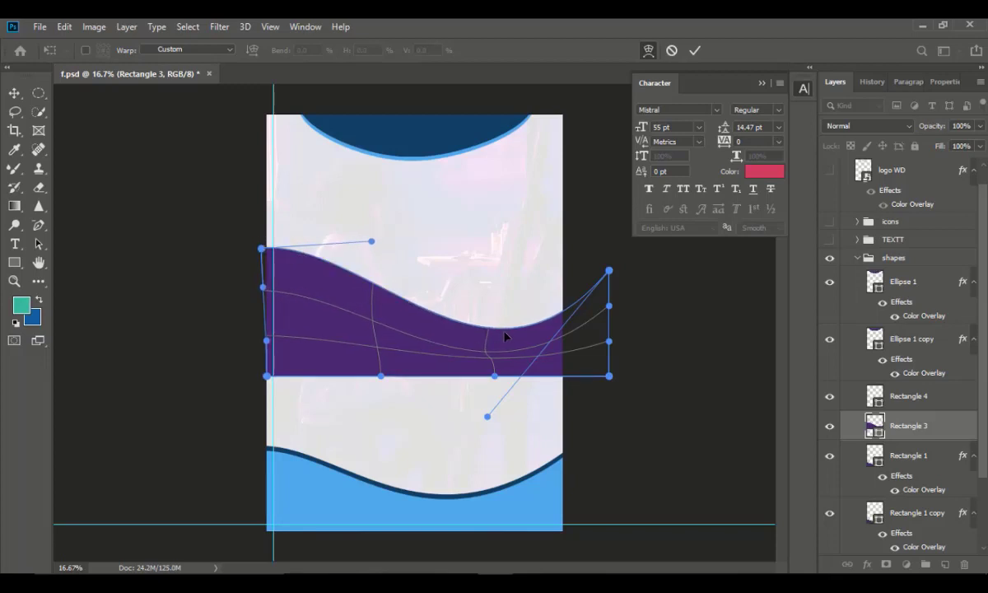
pyautogui.moveTo(505, 338); pyautogui.dragTo(505, 348)
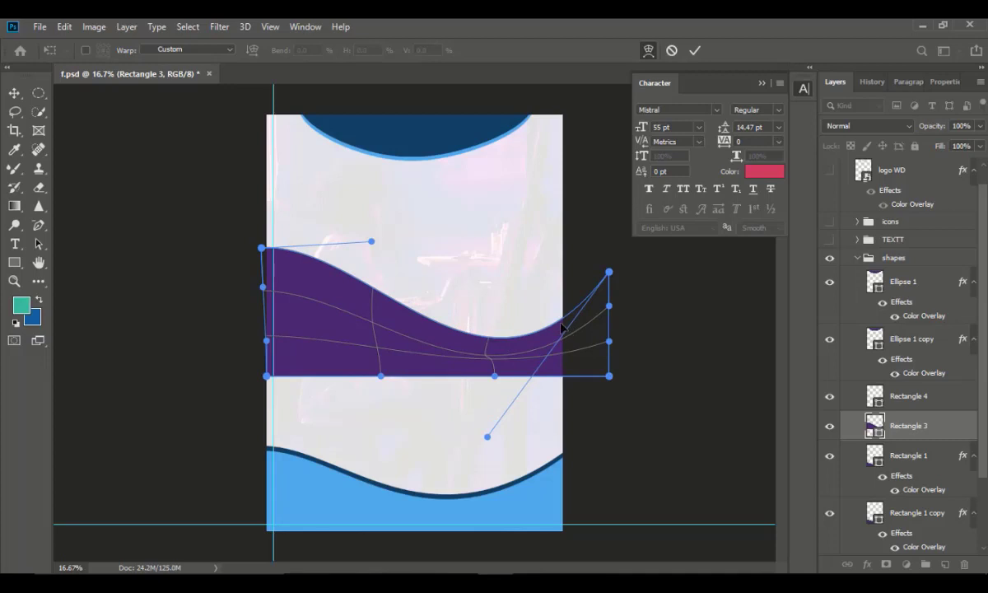
pyautogui.moveTo(561, 327); pyautogui.dragTo(537, 321)
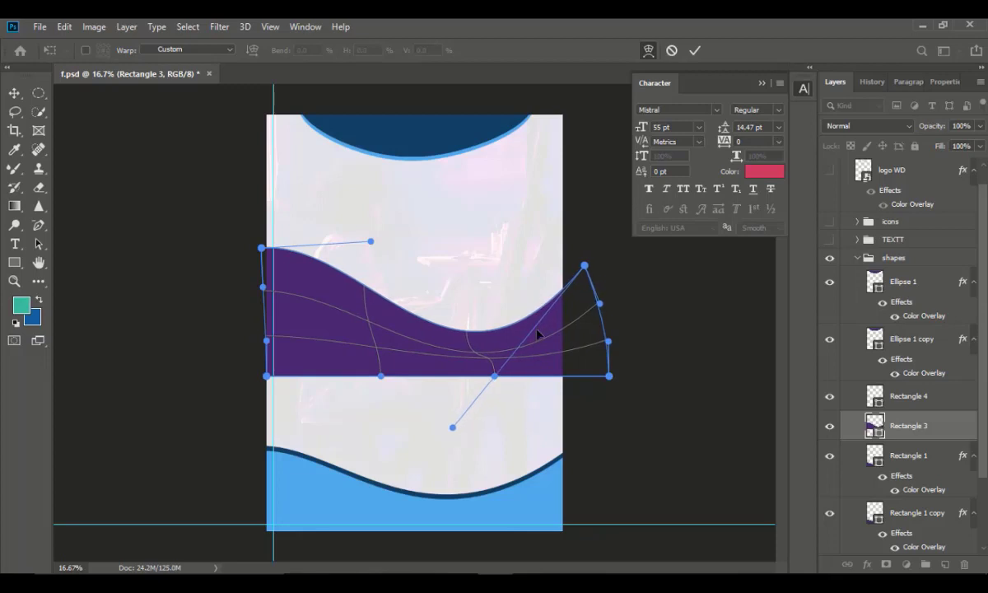
pyautogui.press('Return')
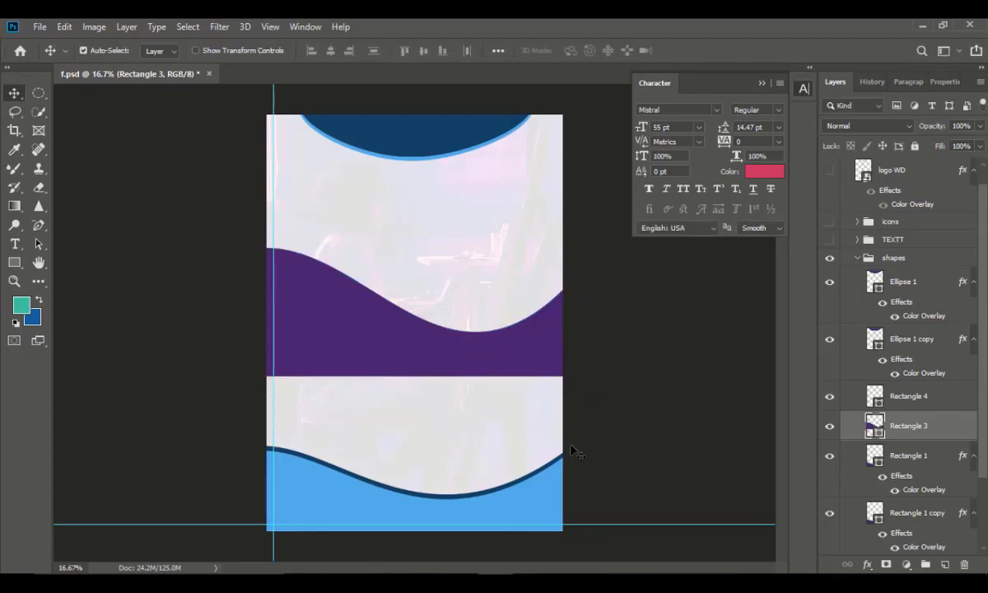
# Give the purple wave a Color Overlay sampled from the light blue wave below, and duplicate the shape slightly higher.
pyautogui.click(867, 564)
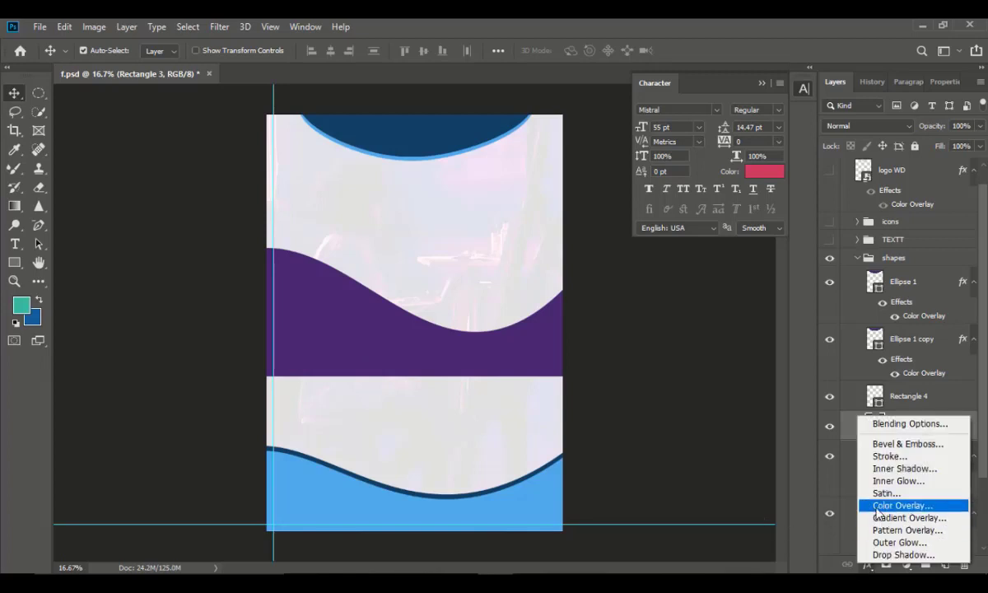
pyautogui.click(866, 503)
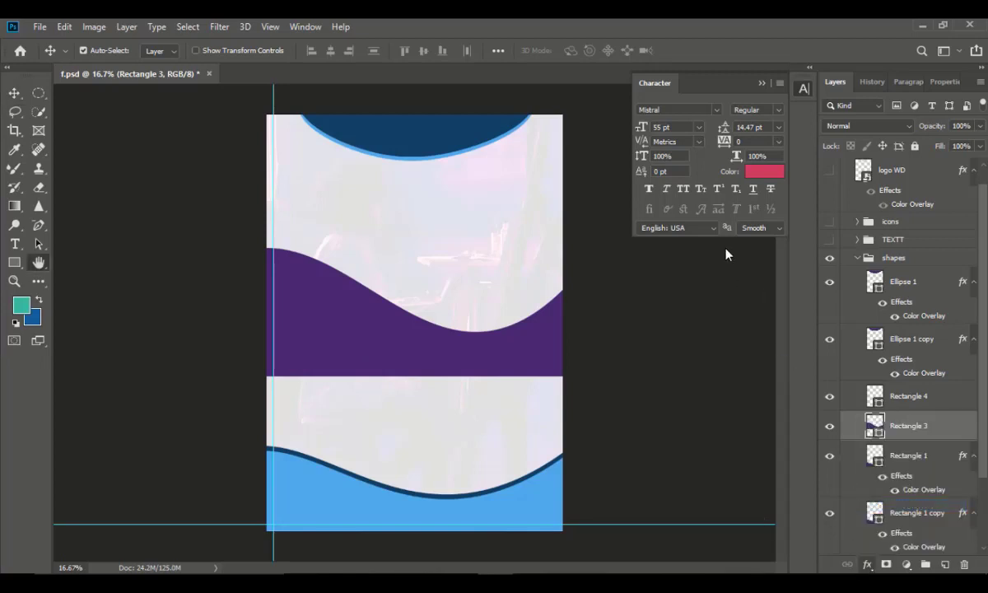
pyautogui.click(749, 120)
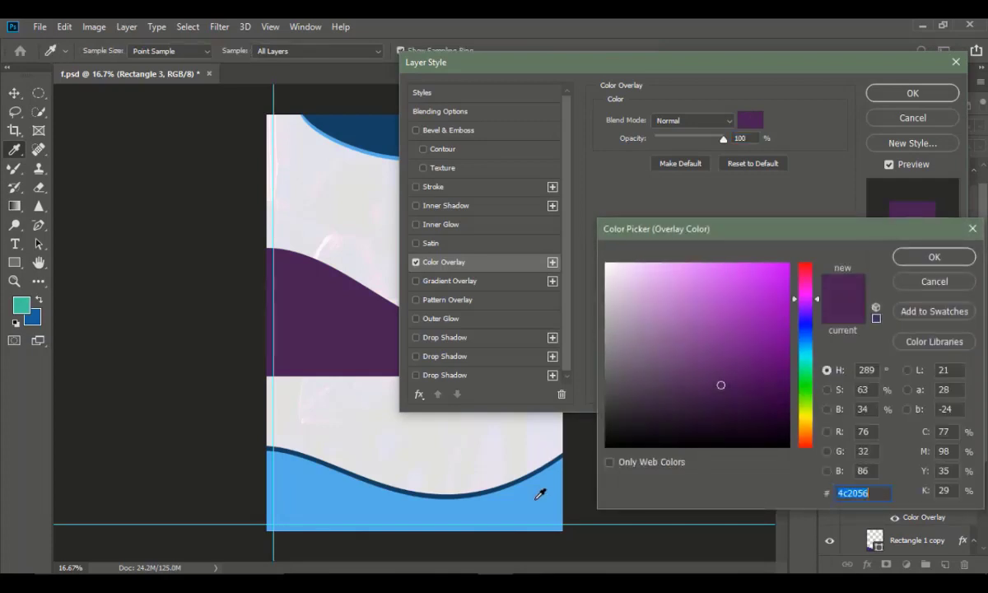
pyautogui.click(537, 494)
pyautogui.click(928, 259)
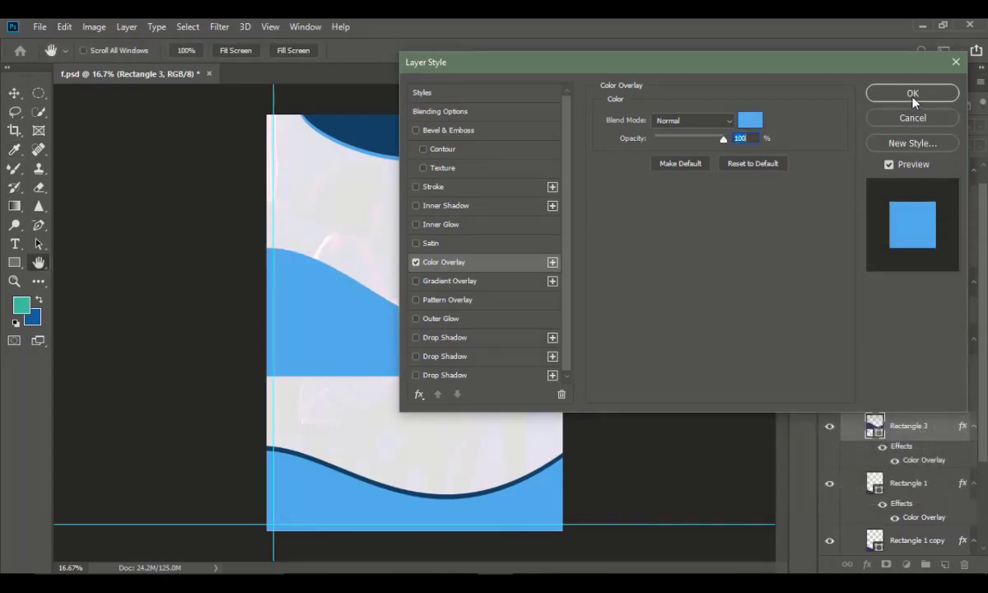
pyautogui.click(911, 93)
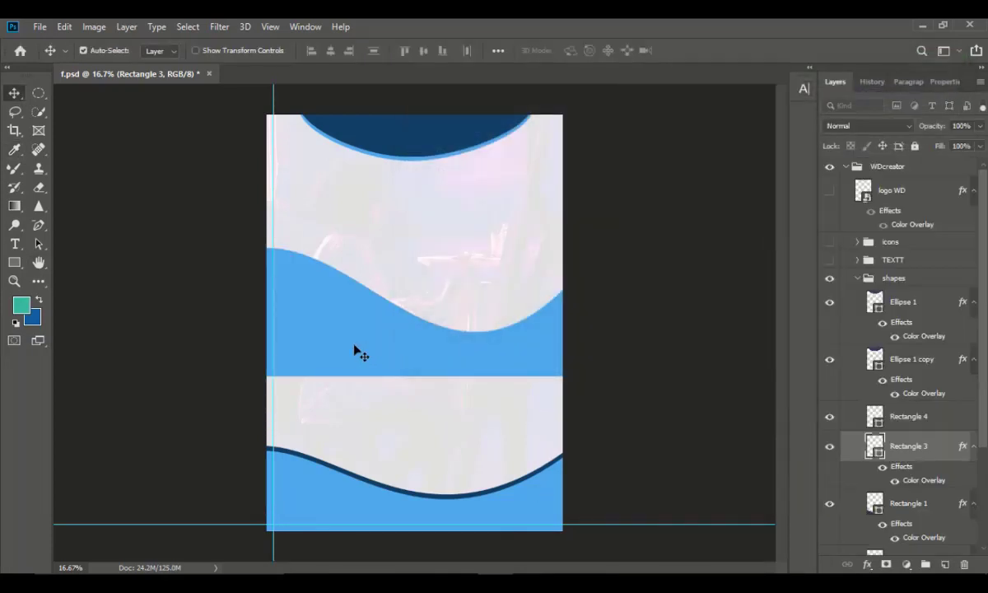
pyautogui.moveTo(359, 349); pyautogui.dragTo(358, 340)
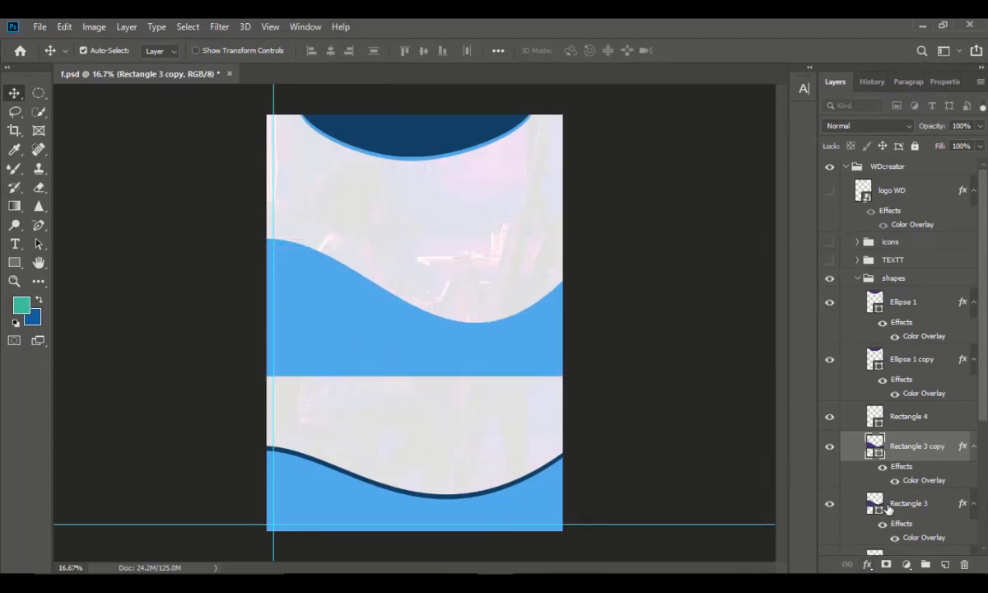
pyautogui.click(868, 567)
pyautogui.click(893, 496)
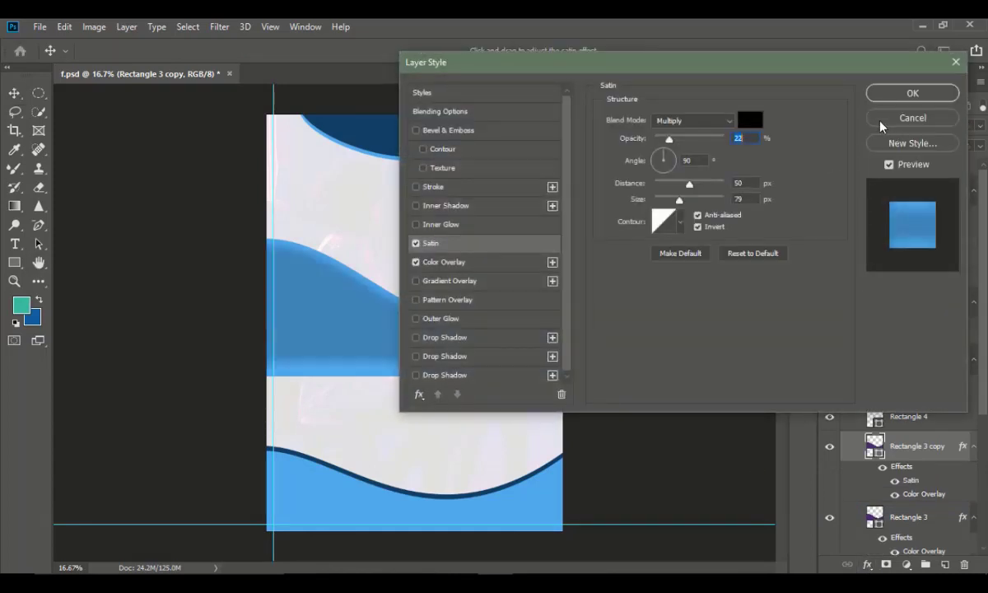
pyautogui.click(896, 120)
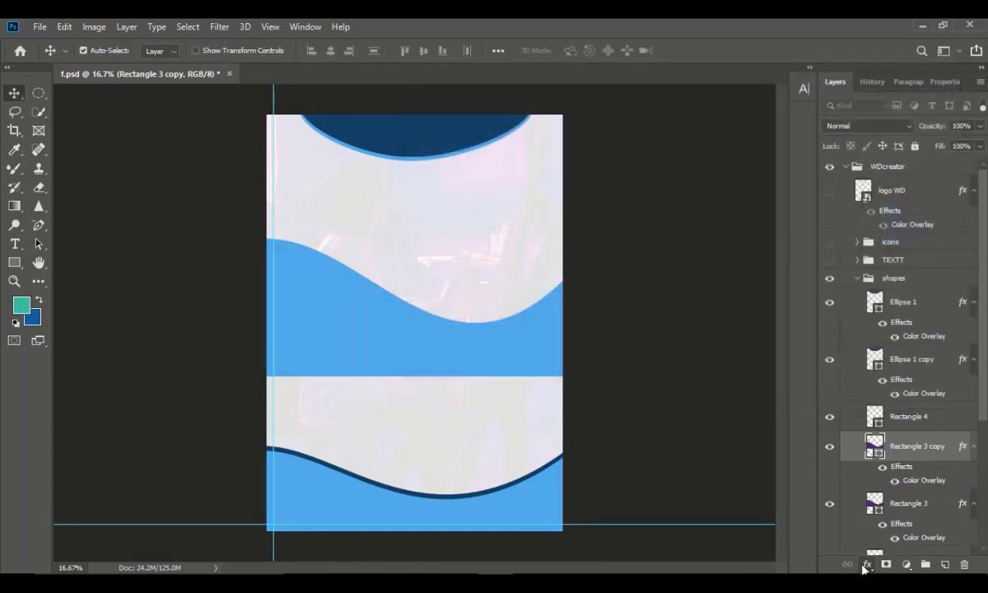
# Set the duplicated wave's Color Overlay to dark blue 164365, sampled from the ellipse at the page's upper edge.
pyautogui.click(868, 567)
pyautogui.click(887, 510)
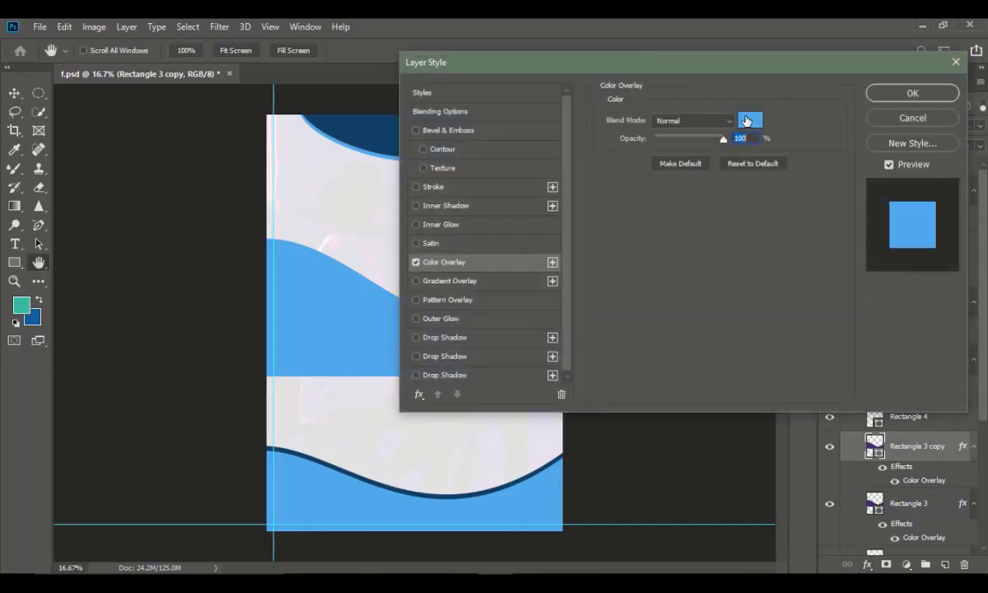
pyautogui.click(747, 121)
pyautogui.click(372, 125)
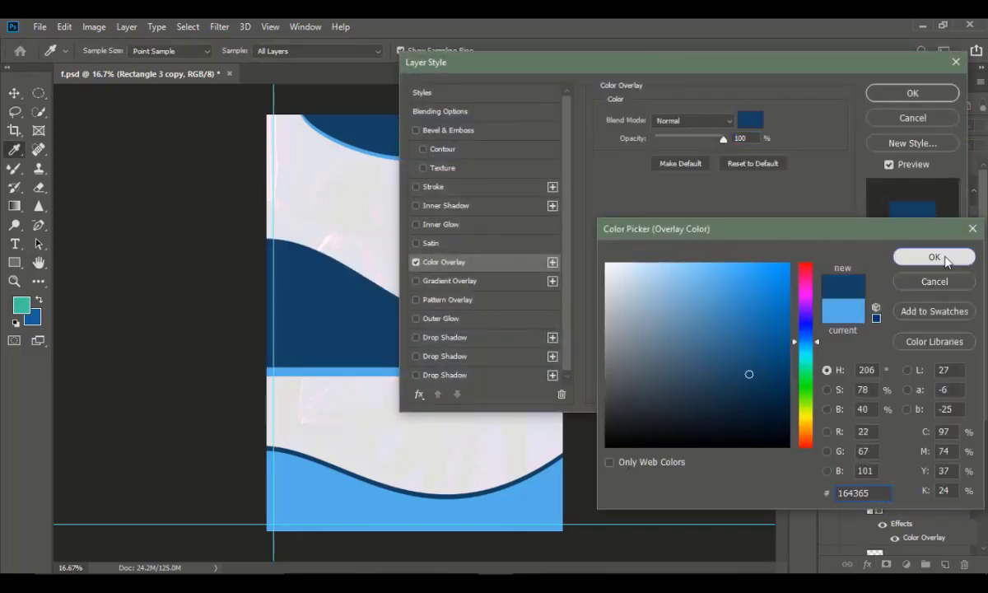
pyautogui.click(935, 257)
pyautogui.click(913, 93)
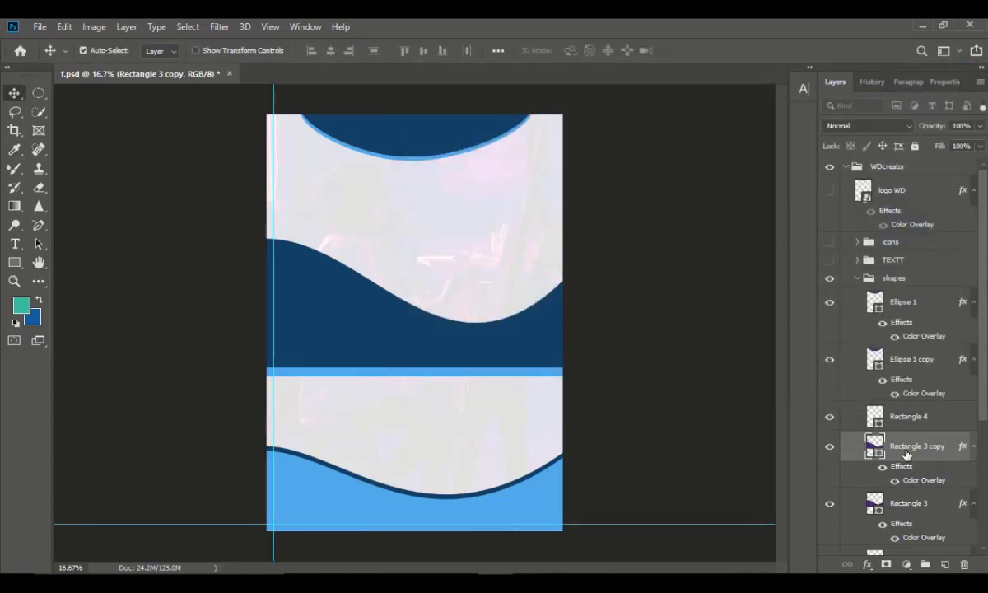
# Move the light blue Rectangle 3 layer above its dark blue copy in the layer order.
pyautogui.doubleClick(906, 447)
pyautogui.click(916, 525)
pyautogui.click(928, 519)
pyautogui.moveTo(944, 503); pyautogui.dragTo(937, 441)
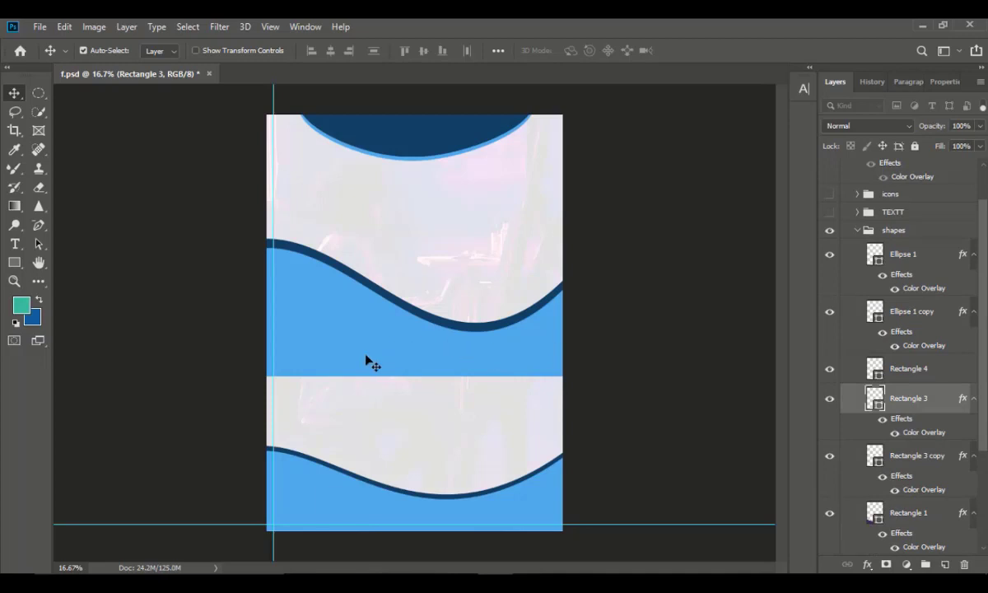
# Delete both middle waves and hide the Ellipse 1 and Ellipse 1 copy layers.
pyautogui.press('Delete')
pyautogui.press('Delete')
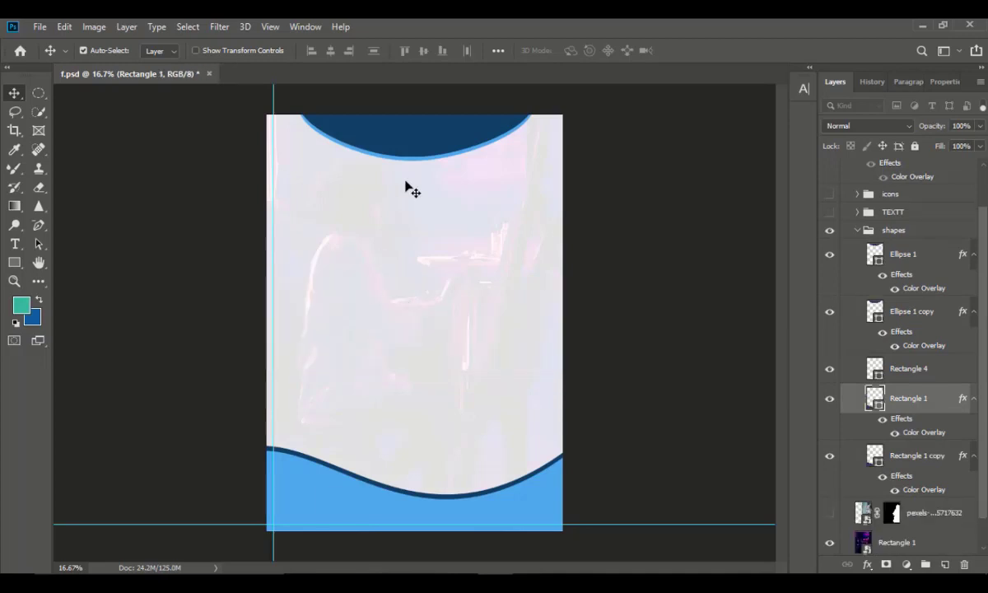
pyautogui.click(428, 138)
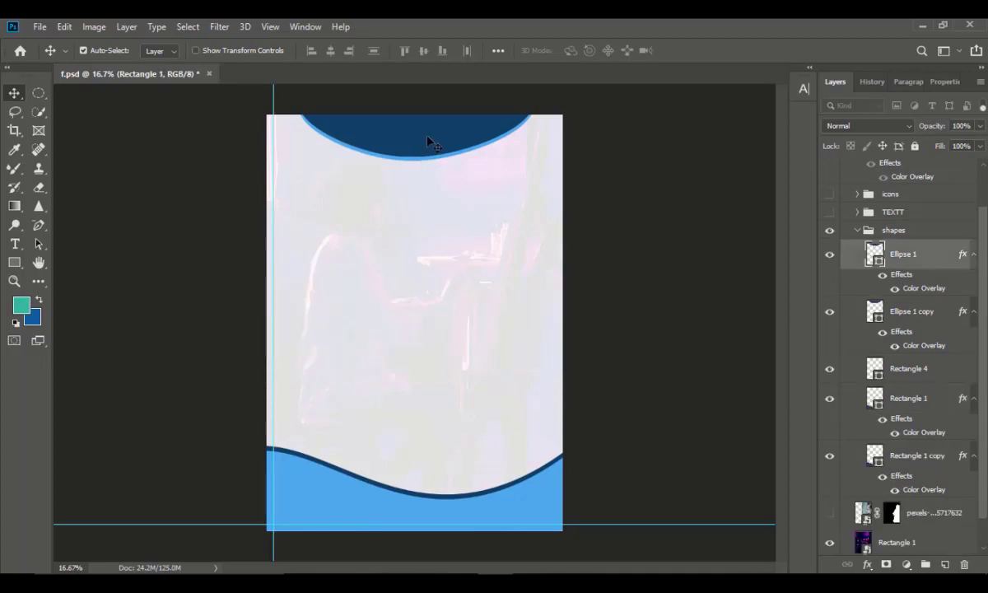
pyautogui.click(829, 256)
pyautogui.click(830, 321)
pyautogui.click(388, 178)
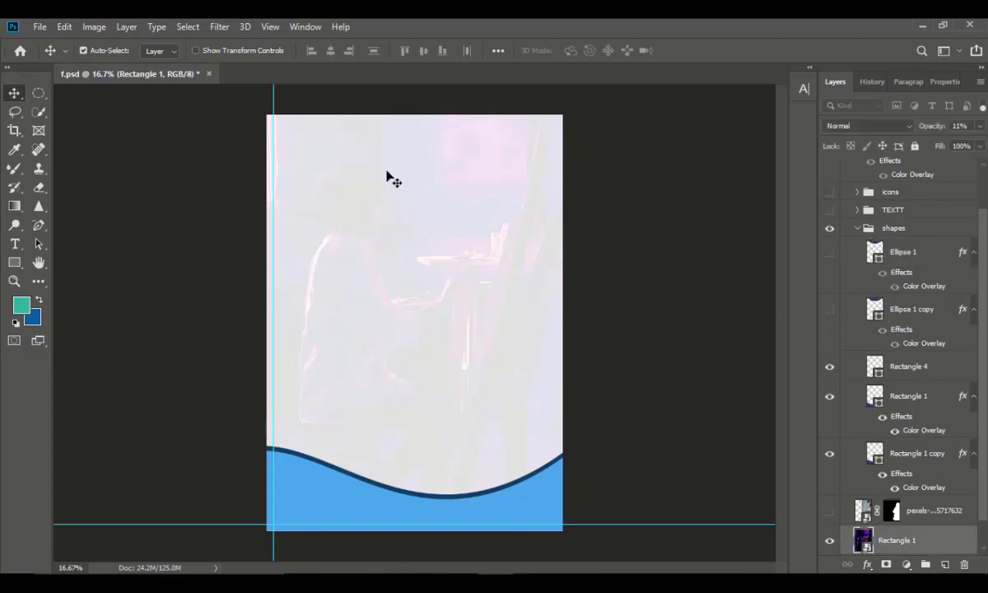
# Draw a green ellipse about 2523 by 1374 px across the upper part of the page.
pyautogui.click(11, 265)
pyautogui.rightClick(11, 266)
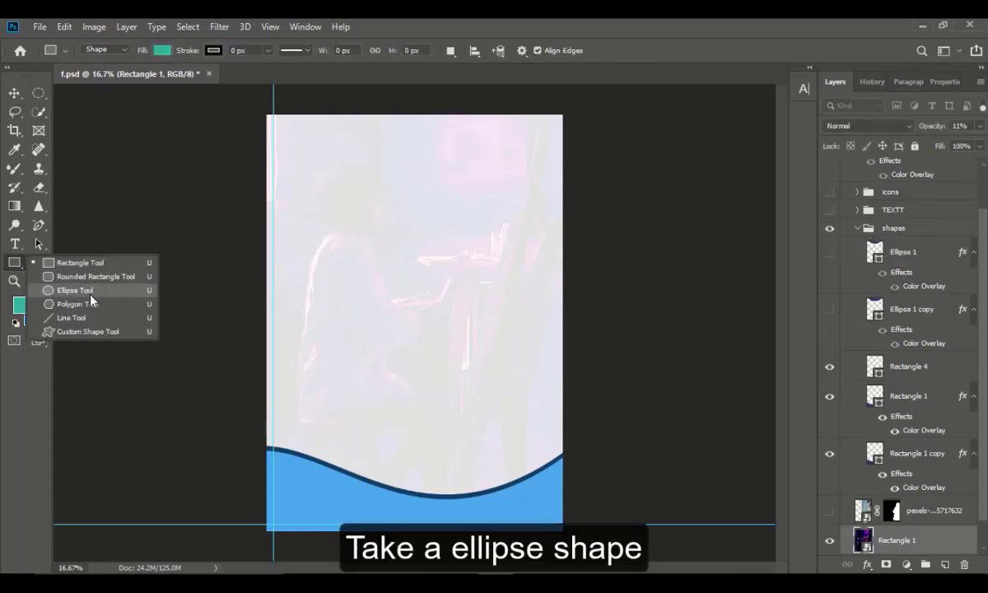
pyautogui.click(78, 285)
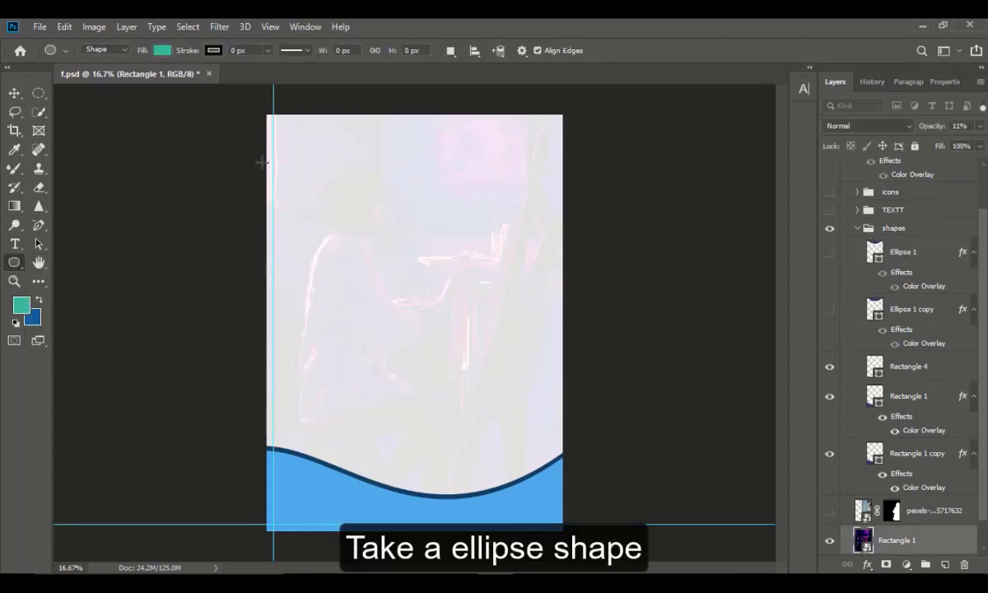
pyautogui.moveTo(313, 130); pyautogui.dragTo(617, 293)
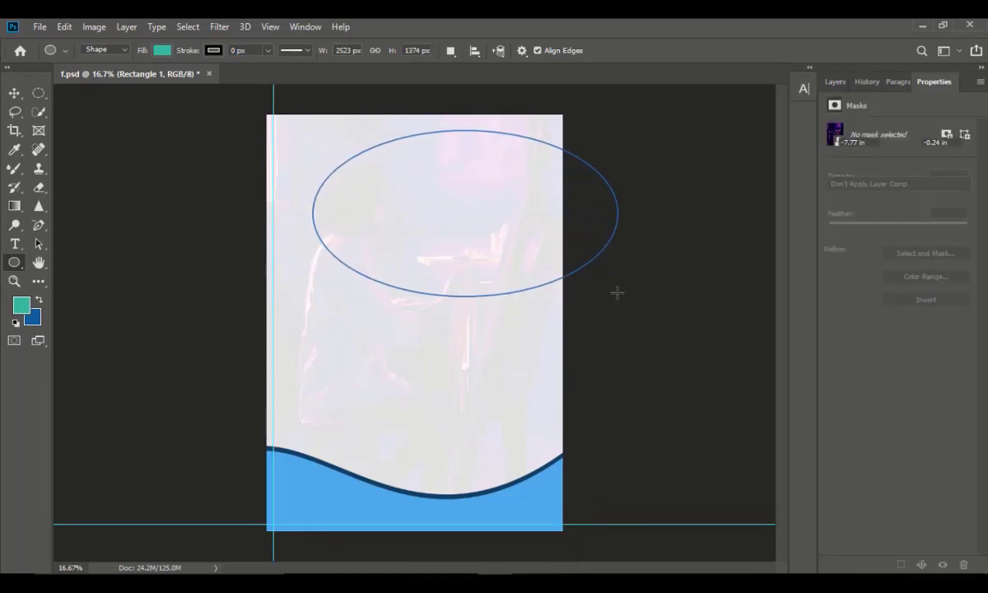
pyautogui.click(195, 209)
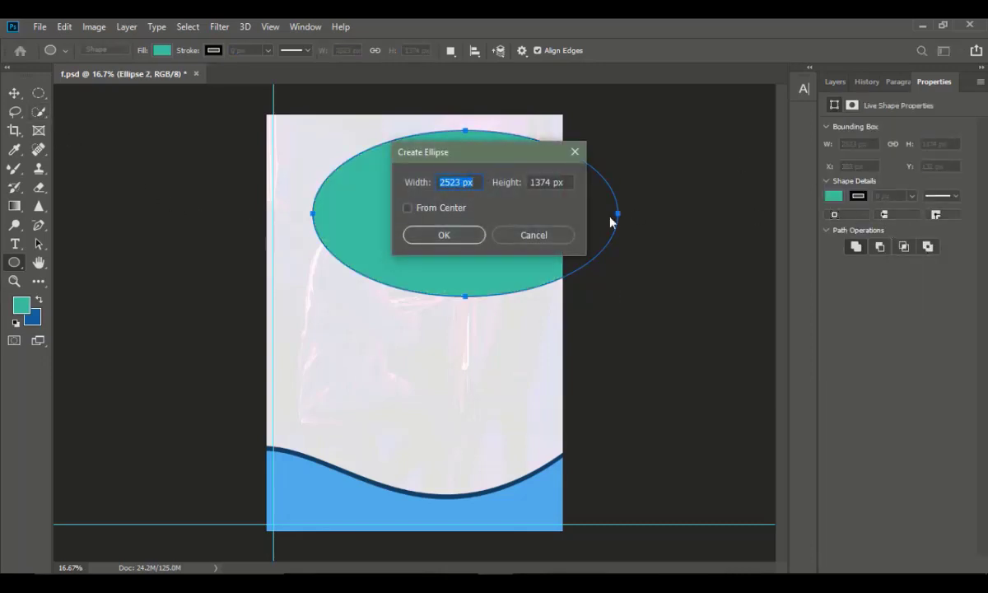
pyautogui.click(563, 236)
pyautogui.press('v')
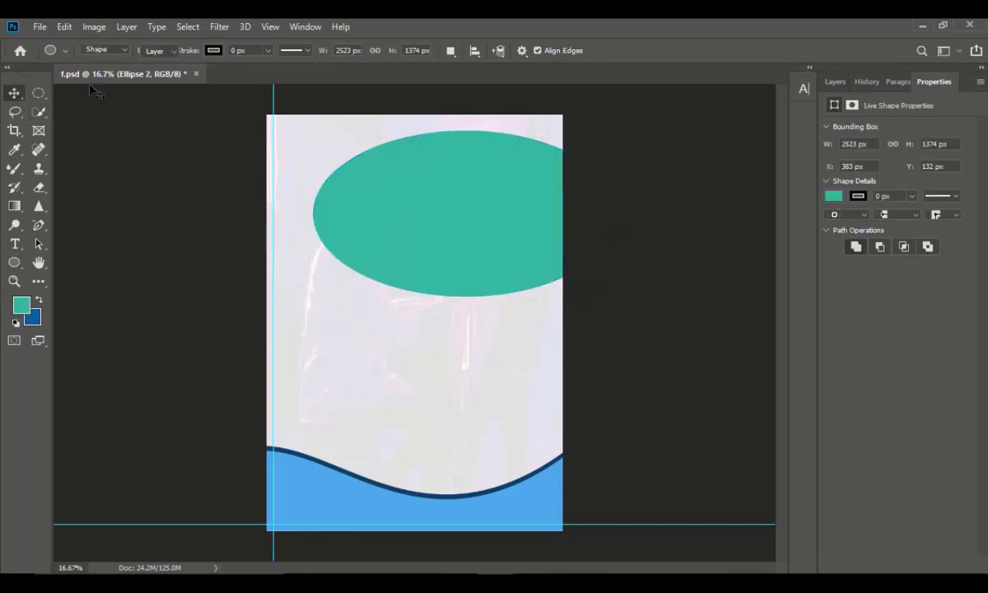
pyautogui.click(836, 82)
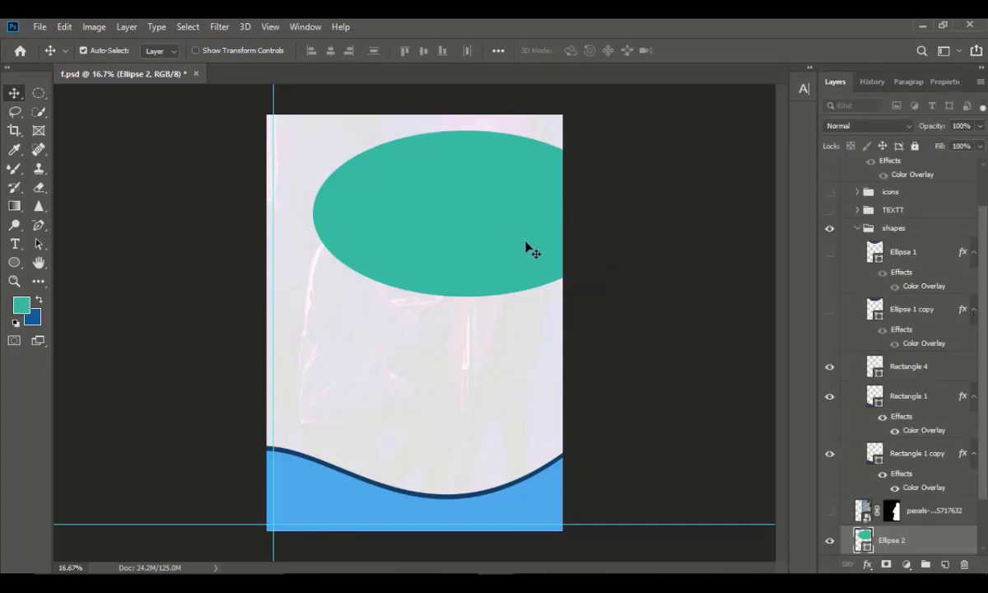
# Move the green ellipse partly above the page's upper edge and scale it down to fit within the page width.
pyautogui.moveTo(529, 249); pyautogui.dragTo(466, 139)
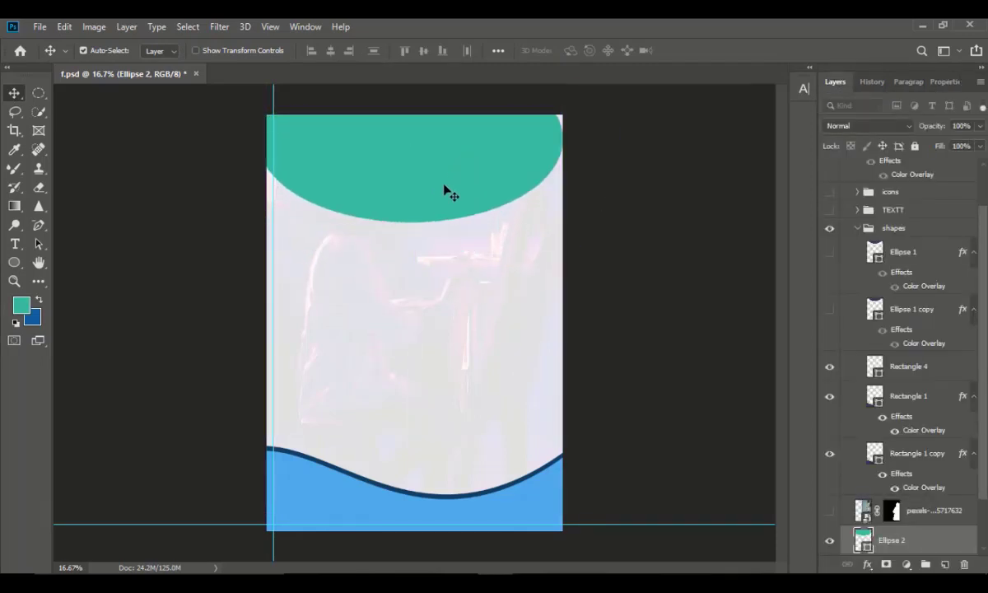
pyautogui.hotkey('ctrl', 't')
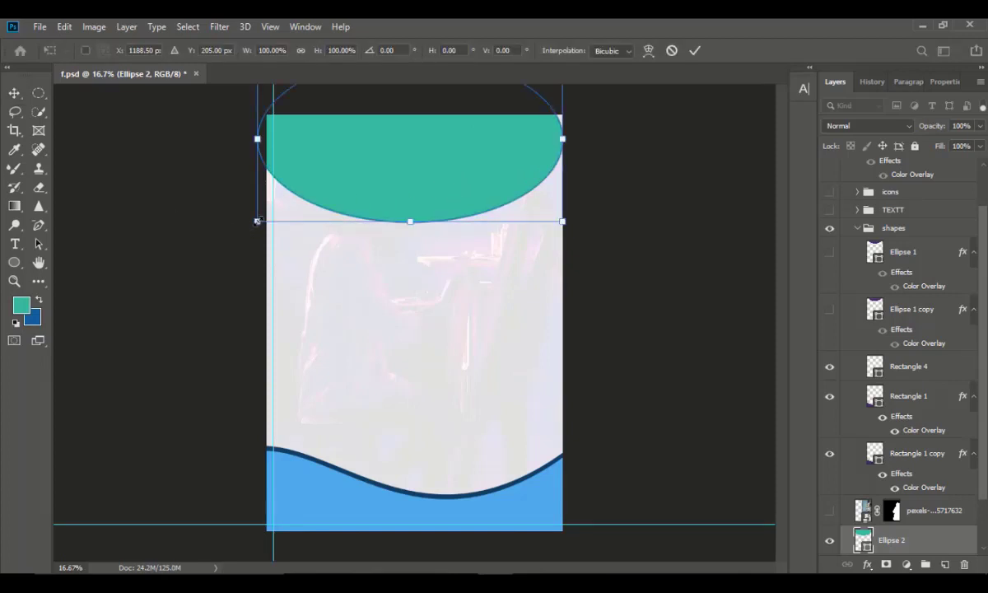
pyautogui.moveTo(258, 220); pyautogui.dragTo(305, 192)
pyautogui.press('Return')
pyautogui.moveTo(452, 168); pyautogui.dragTo(436, 150)
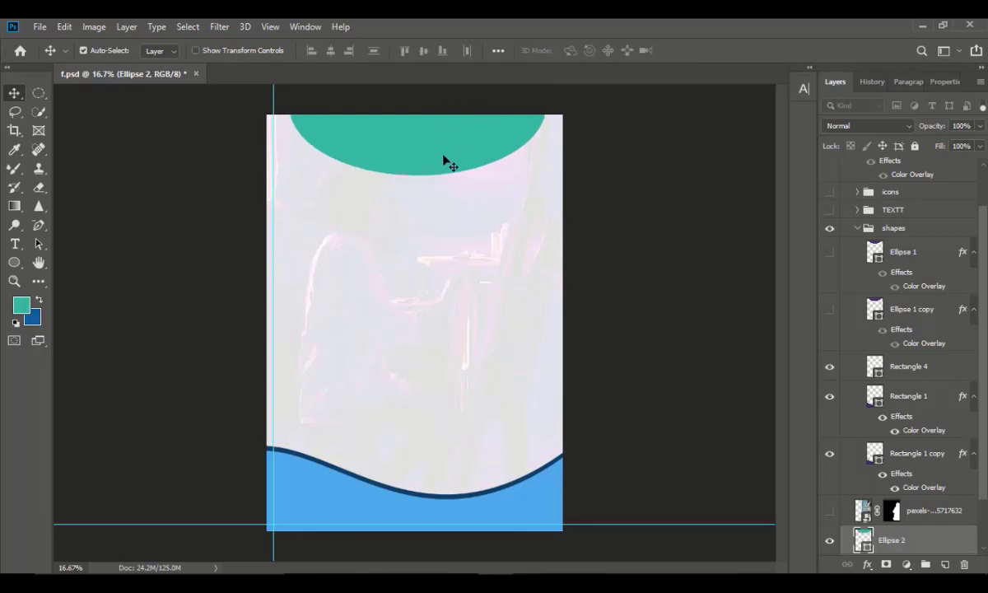
# Give the green ellipse a Color Overlay sampled from the light blue wave at the page's lower edge.
pyautogui.click(868, 563)
pyautogui.click(876, 503)
pyautogui.click(749, 121)
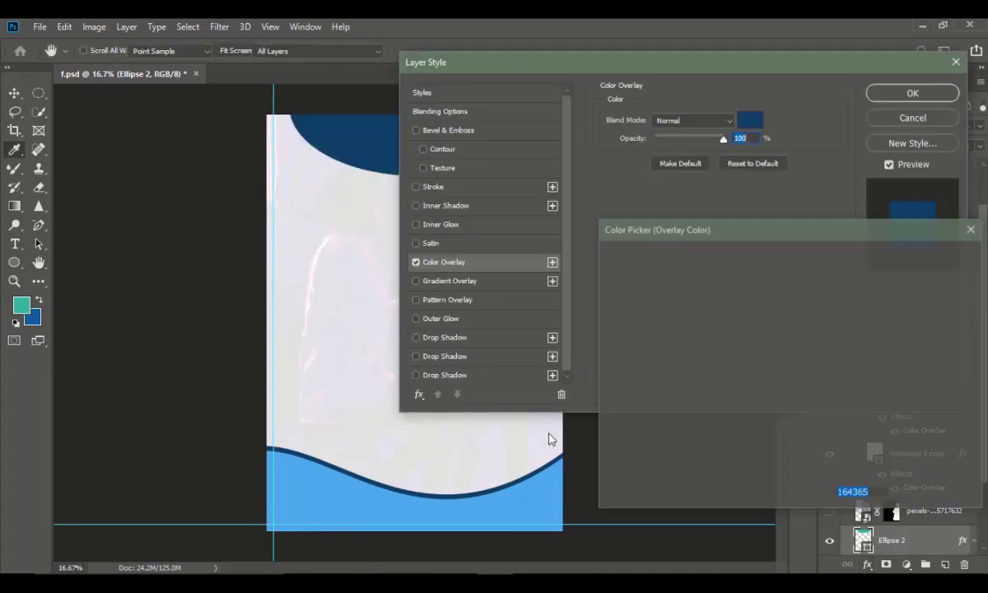
pyautogui.click(529, 505)
pyautogui.click(921, 257)
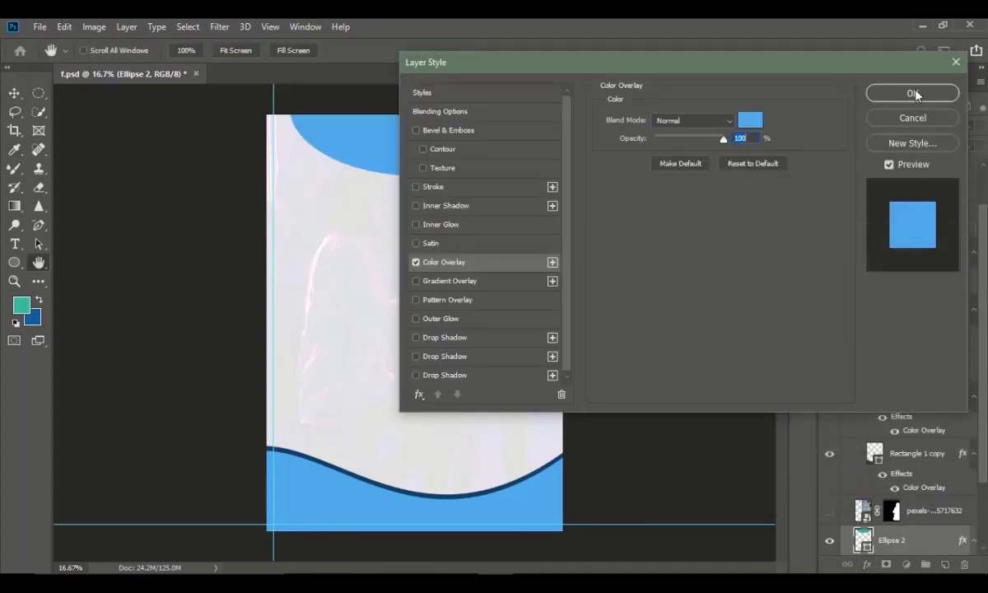
pyautogui.click(914, 94)
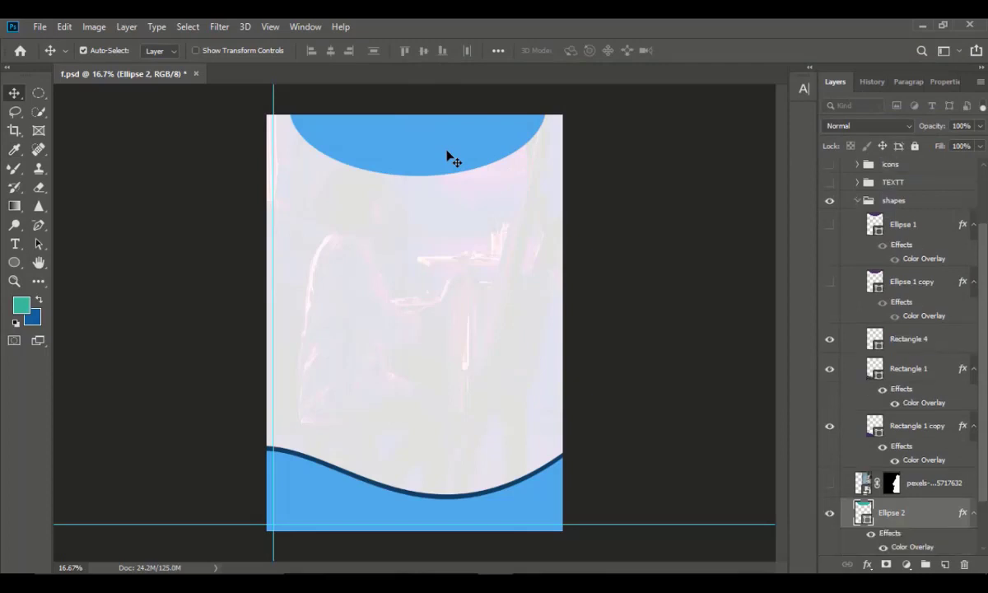
# Nudge the light blue ellipse slightly left and duplicate it a little lower.
pyautogui.hotkey('shift', 'Left')
pyautogui.hotkey('shift', 'Left')
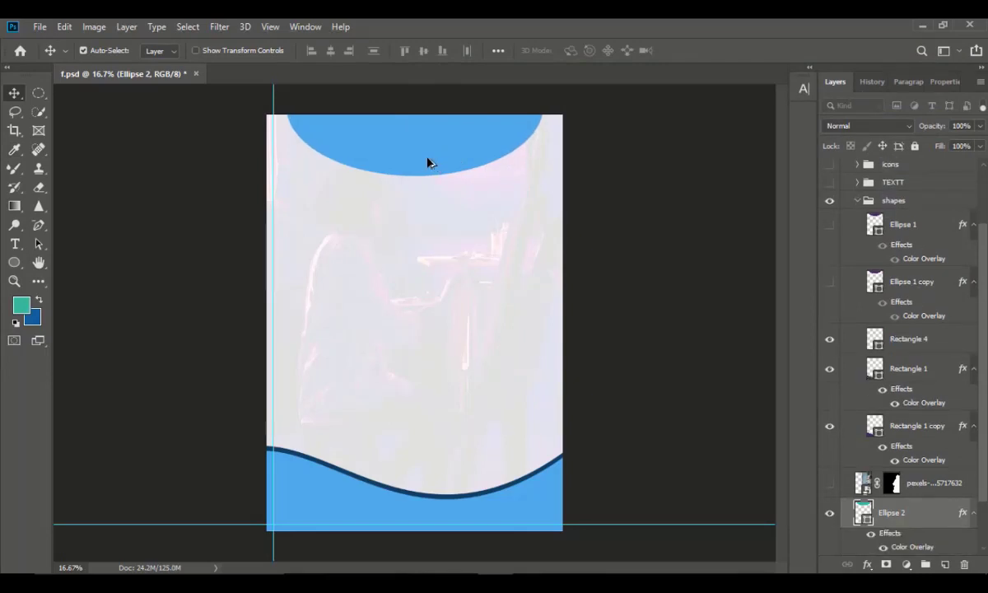
pyautogui.moveTo(427, 163); pyautogui.dragTo(430, 172)
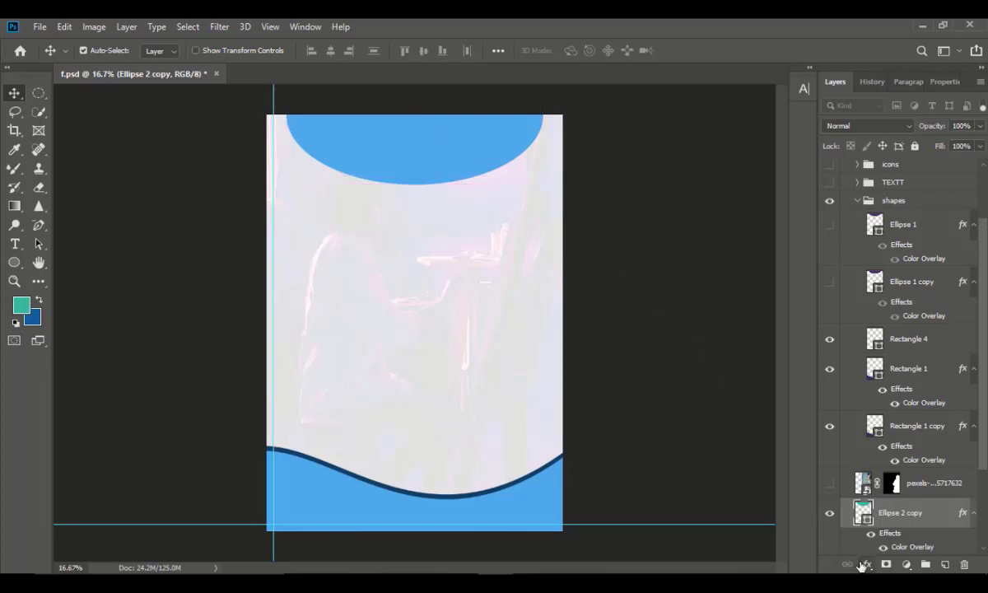
# Set the duplicated ellipse's Color Overlay to dark blue 164365, sampled from the dark edge of the lower wave.
pyautogui.click(864, 565)
pyautogui.click(885, 504)
pyautogui.doubleClick(915, 546)
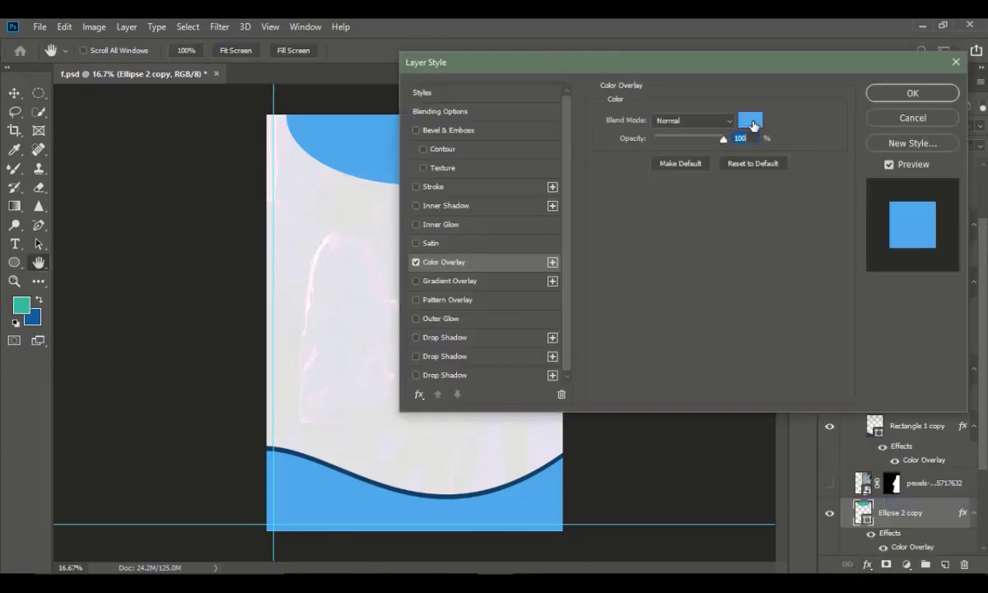
pyautogui.click(751, 122)
pyautogui.click(539, 467)
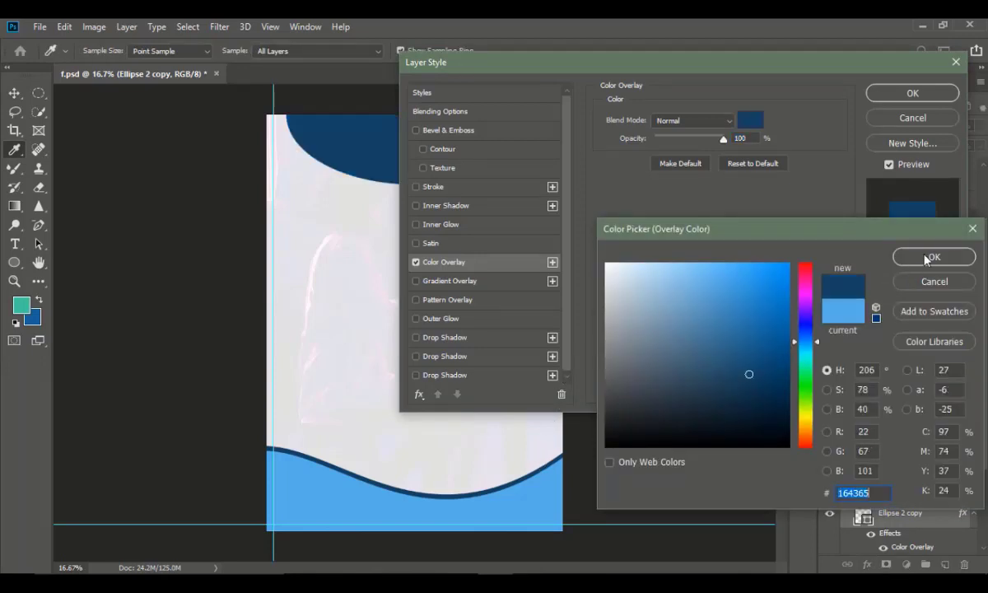
pyautogui.click(934, 257)
pyautogui.click(913, 93)
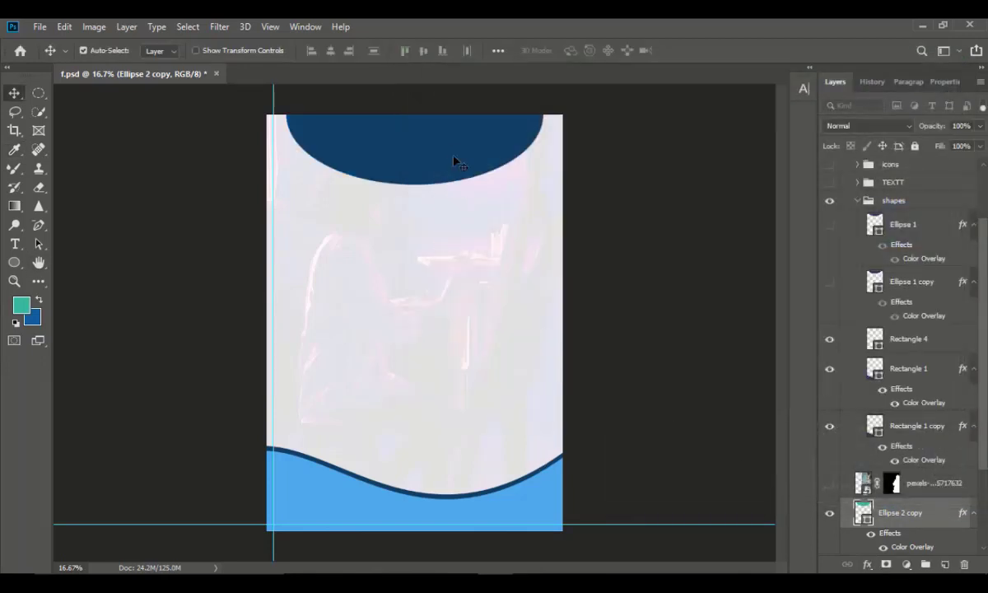
# Nudge the dark blue ellipse upward until a thin light blue rim shows beneath it.
pyautogui.hotkey('shift', 'Up')
pyautogui.hotkey('shift', 'Up')
pyautogui.hotkey('shift', 'Up')
pyautogui.hotkey('shift', 'Up')
pyautogui.hotkey('shift', 'Up')
pyautogui.hotkey('shift', 'Up')
pyautogui.hotkey('shift', 'Up')
pyautogui.hotkey('shift', 'Up')
pyautogui.hotkey('shift', 'Up')
pyautogui.hotkey('shift', 'Up')
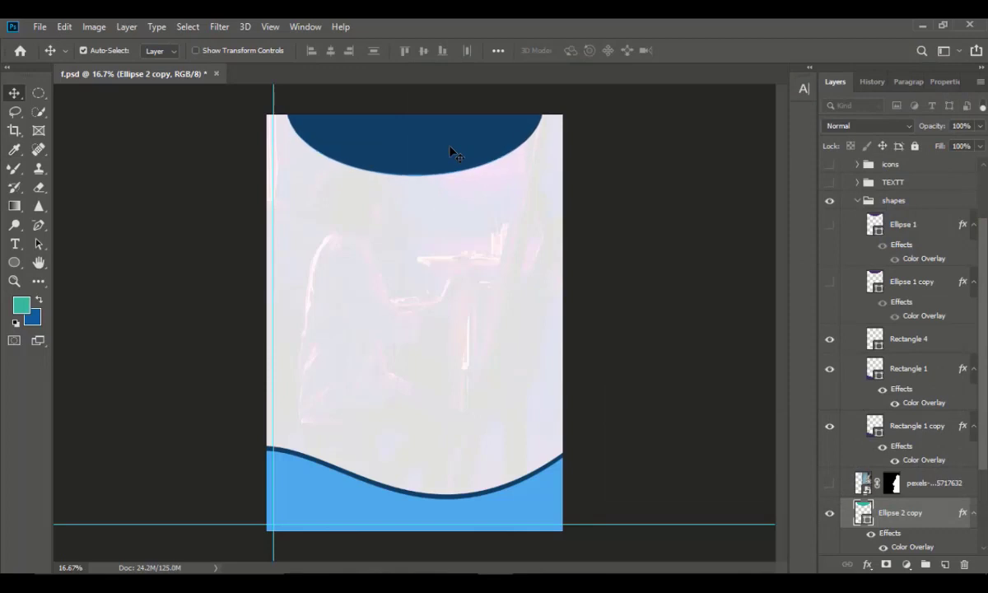
pyautogui.hotkey('shift', 'Up')
pyautogui.hotkey('shift', 'Up')
pyautogui.hotkey('shift', 'Up')
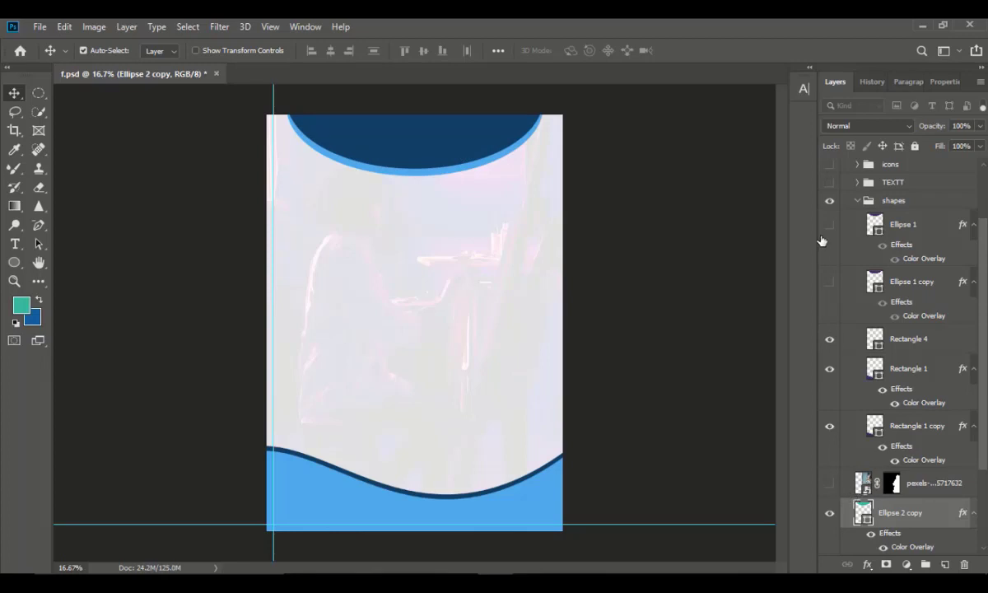
# Show the Ellipse 1 and Ellipse 1 copy layers again, and delete the Ellipse 2 and Ellipse 2 copy layers.
pyautogui.click(830, 283)
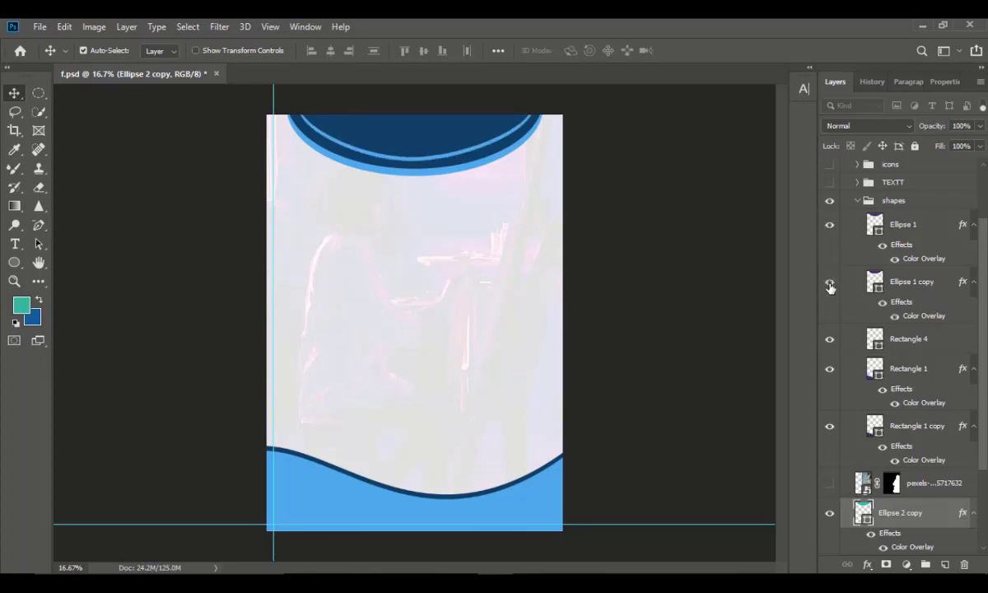
pyautogui.click(830, 516)
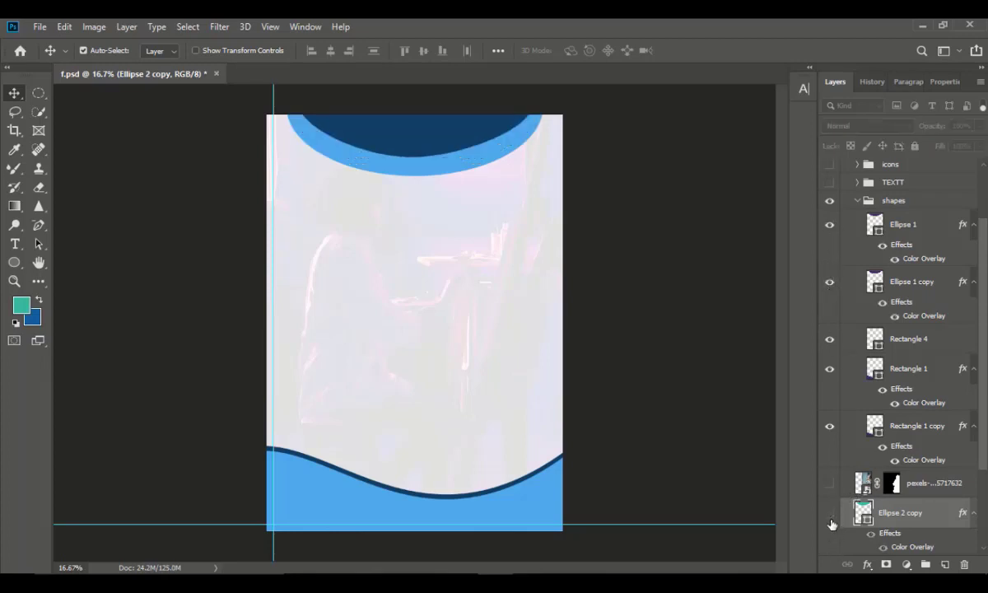
pyautogui.scroll(-1, 831, 527)
pyautogui.click(832, 535)
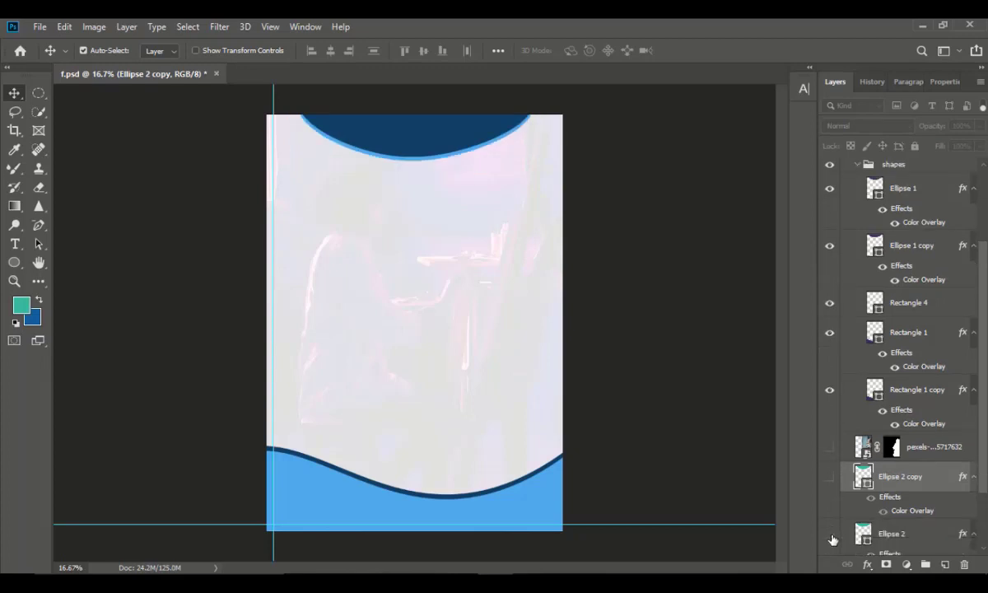
pyautogui.click(926, 540)
pyautogui.press('Delete')
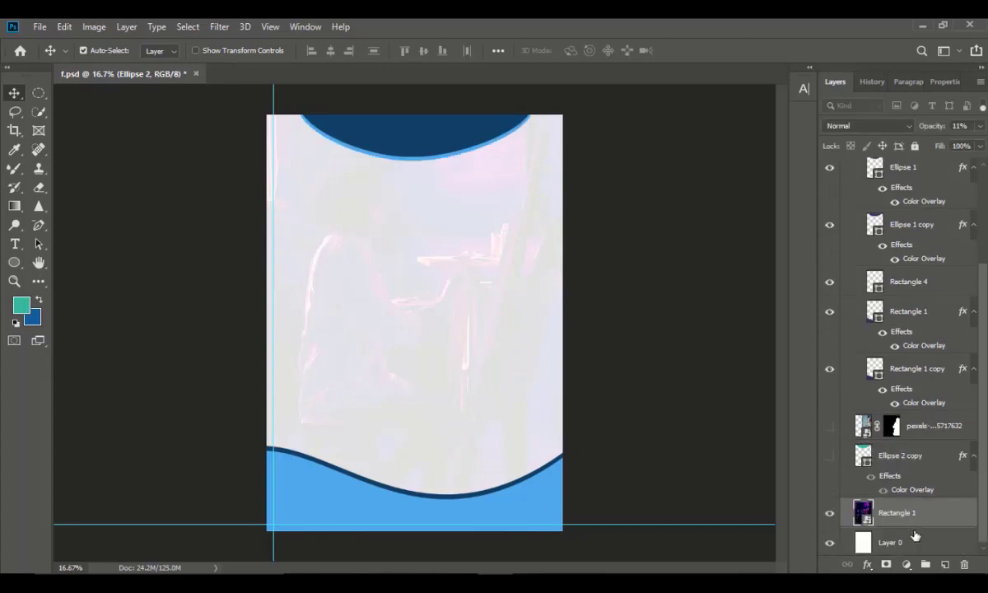
pyautogui.click(913, 460)
pyautogui.press('Delete')
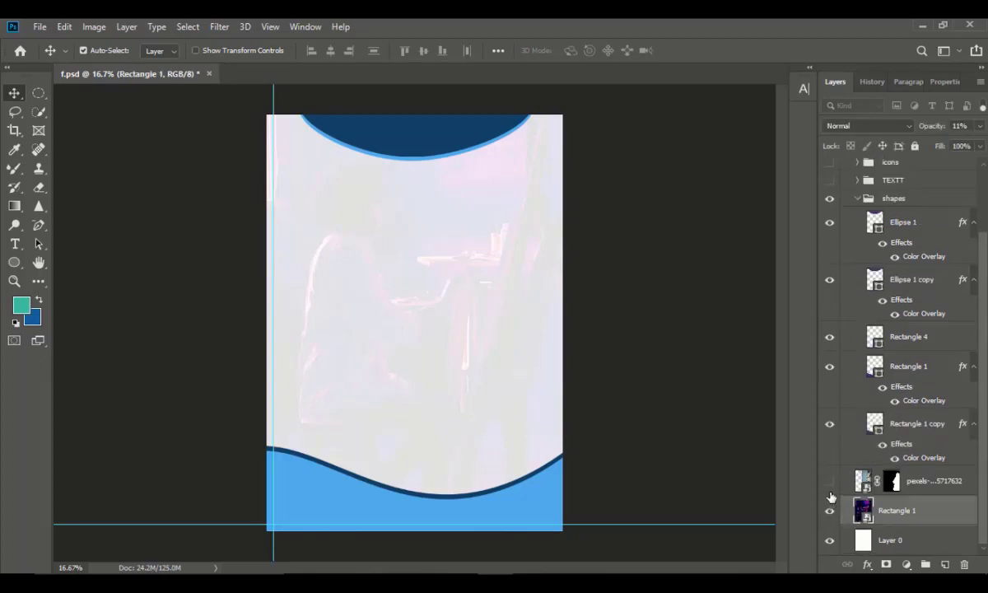
# Show the masked pexels photo layer and the TEXTT group, leaving the shapes group collapsed.
pyautogui.click(830, 482)
pyautogui.click(544, 399)
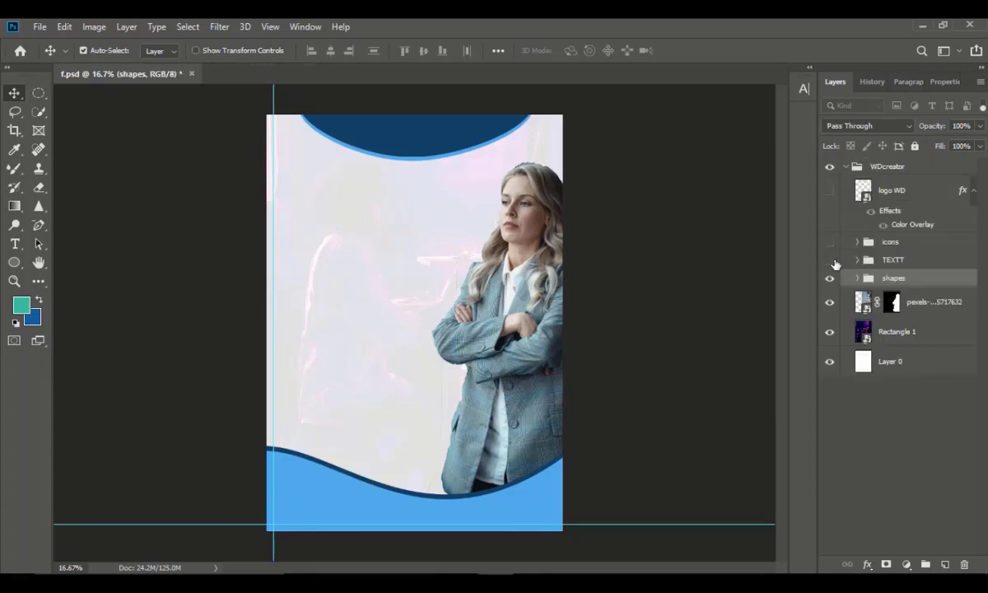
pyautogui.click(830, 260)
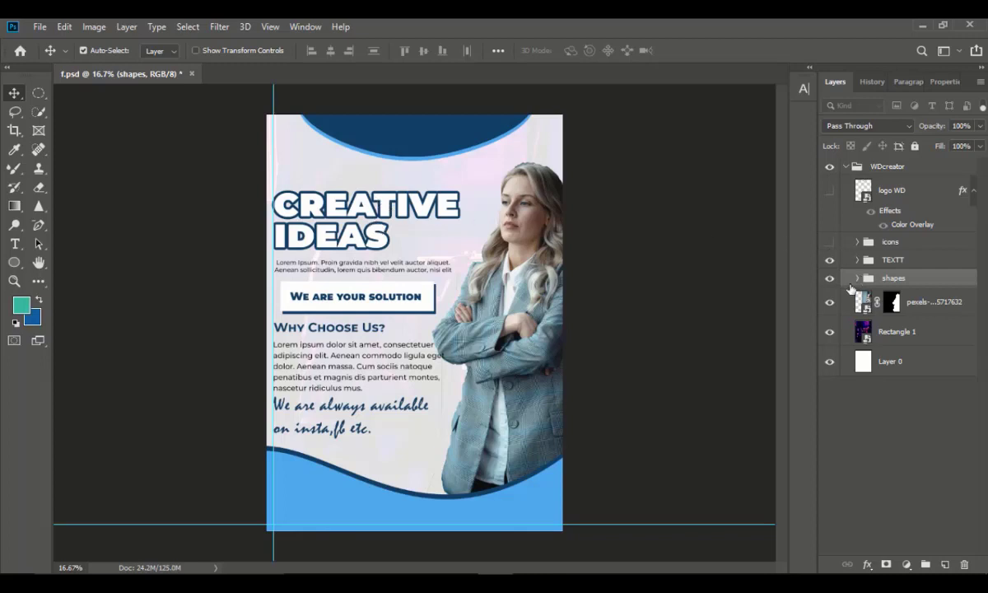
pyautogui.click(857, 279)
pyautogui.scroll(-2, 882, 347)
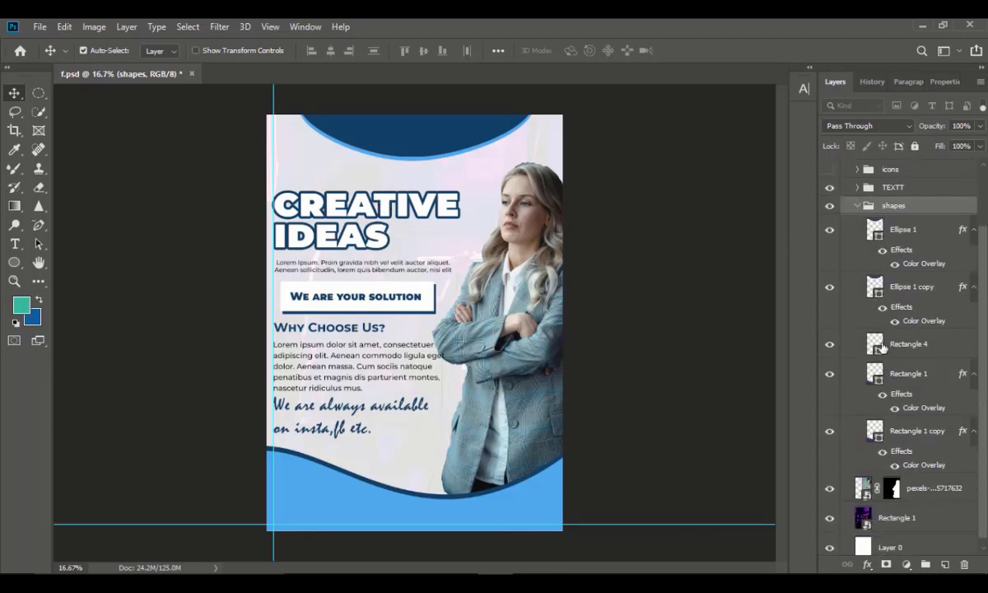
pyautogui.click(829, 230)
pyautogui.click(856, 208)
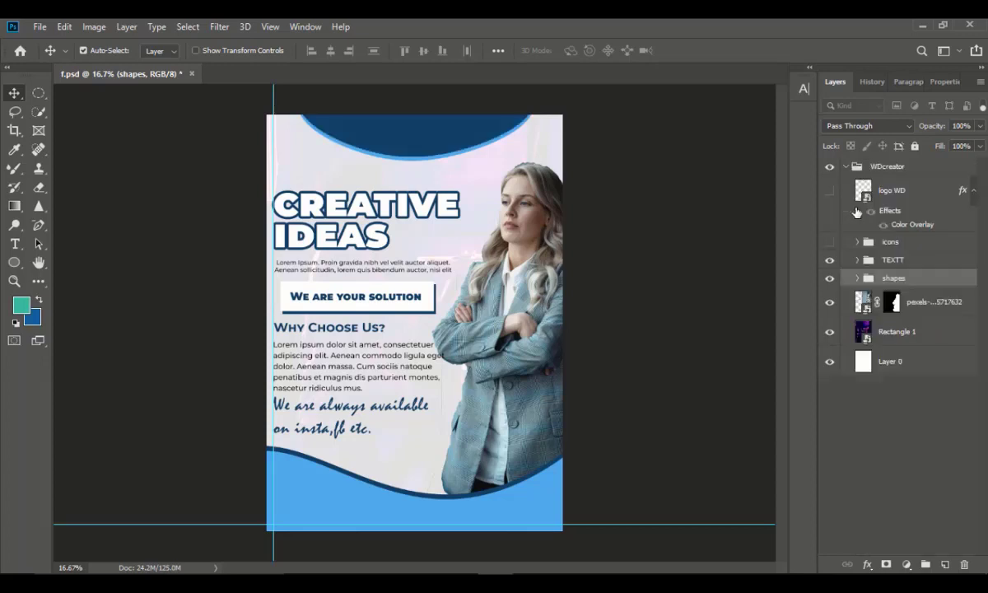
# Hide the choose and solutio groups and the "We are always available" text layer inside the TEXTT group, keeping the text group visible.
pyautogui.click(858, 243)
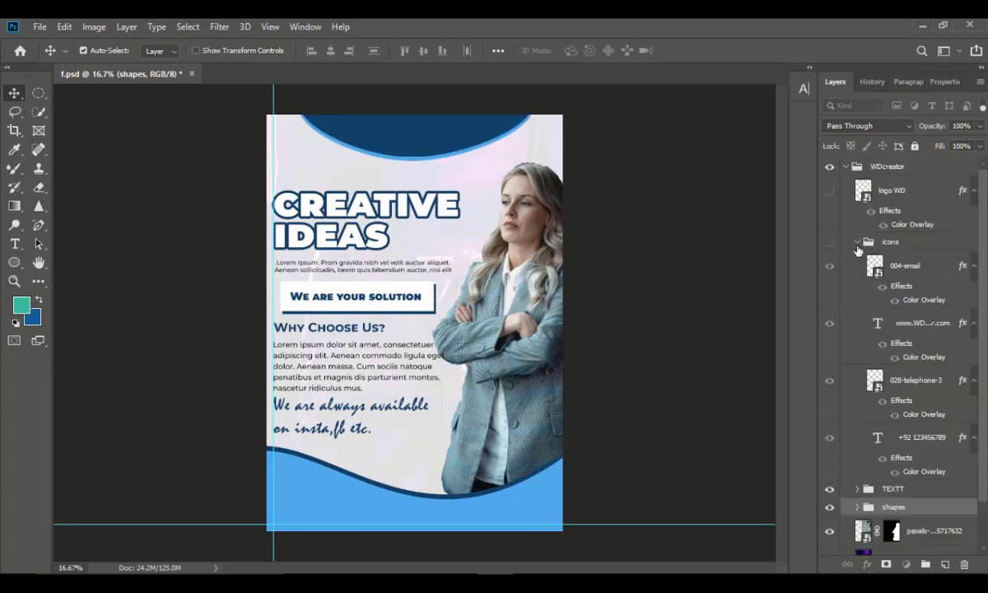
pyautogui.click(858, 243)
pyautogui.click(857, 260)
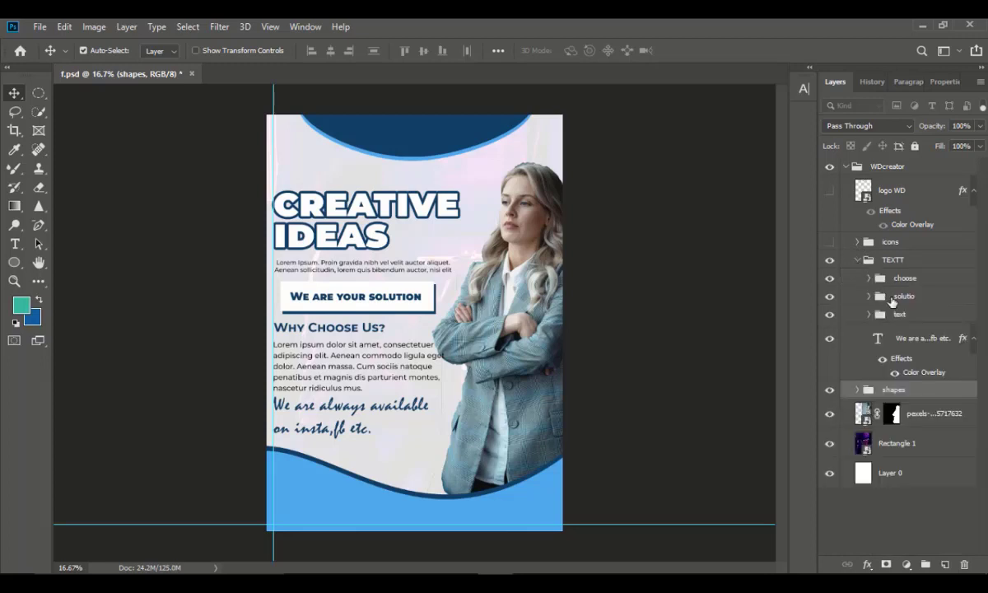
pyautogui.click(831, 315)
pyautogui.click(831, 315)
pyautogui.click(830, 297)
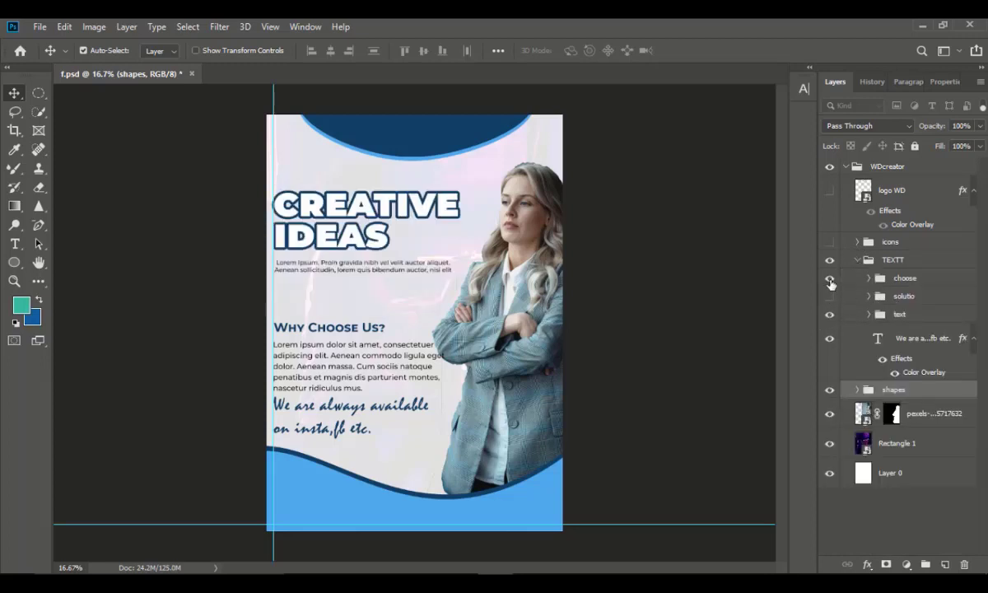
pyautogui.click(830, 278)
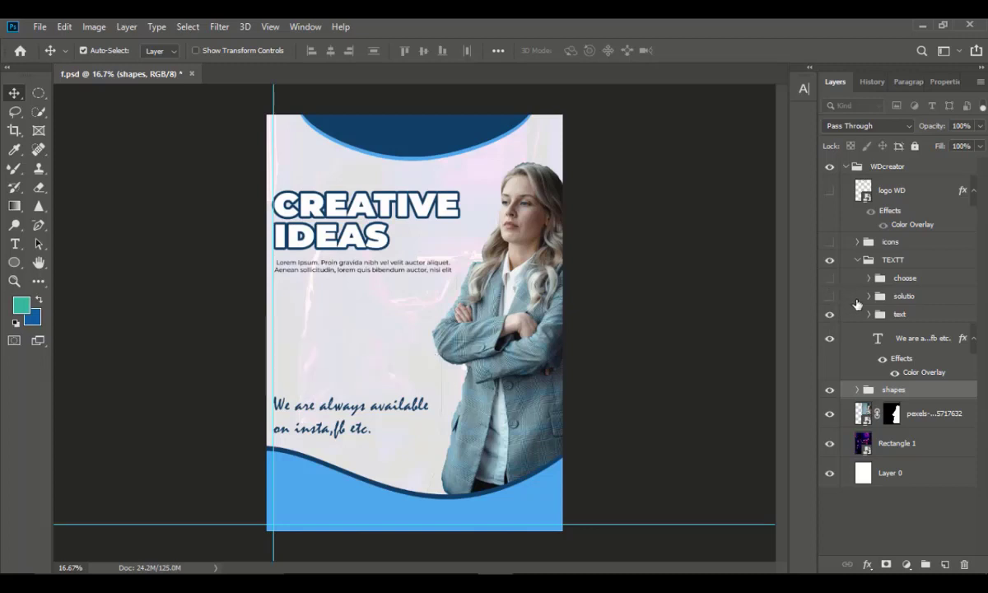
pyautogui.click(832, 340)
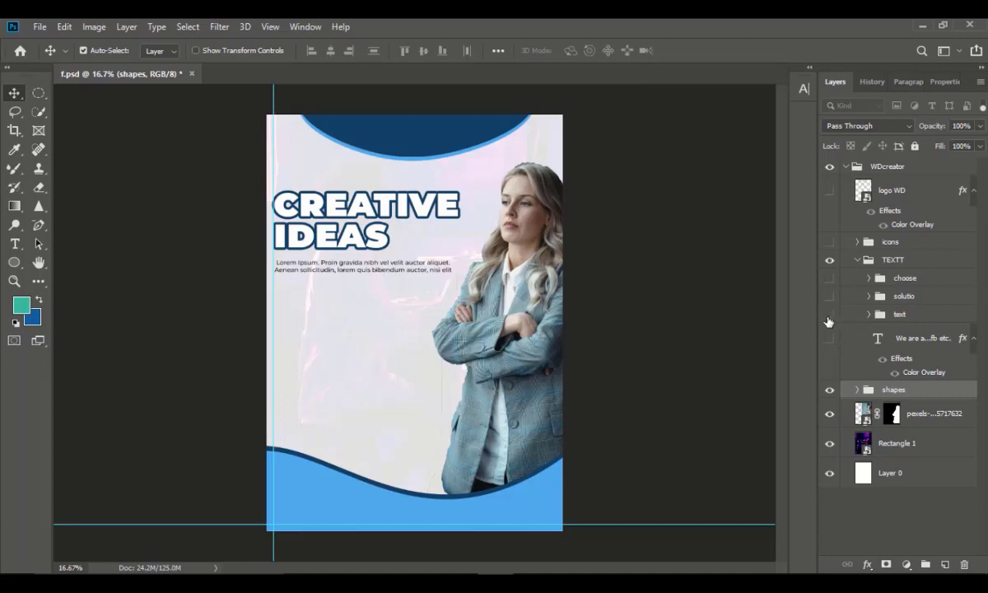
pyautogui.click(829, 318)
pyautogui.click(830, 314)
# Add a text line reading "WDcreator" in the empty area below the description under the Creative Ideas heading.
pyautogui.click(390, 359)
pyautogui.click(15, 245)
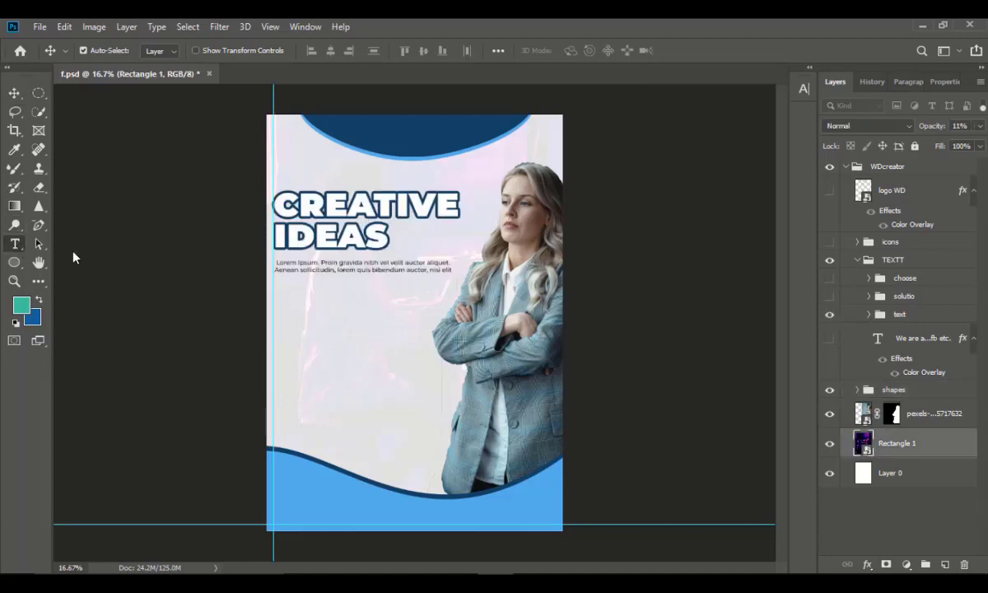
pyautogui.click(310, 322)
pyautogui.write('WDcreator')
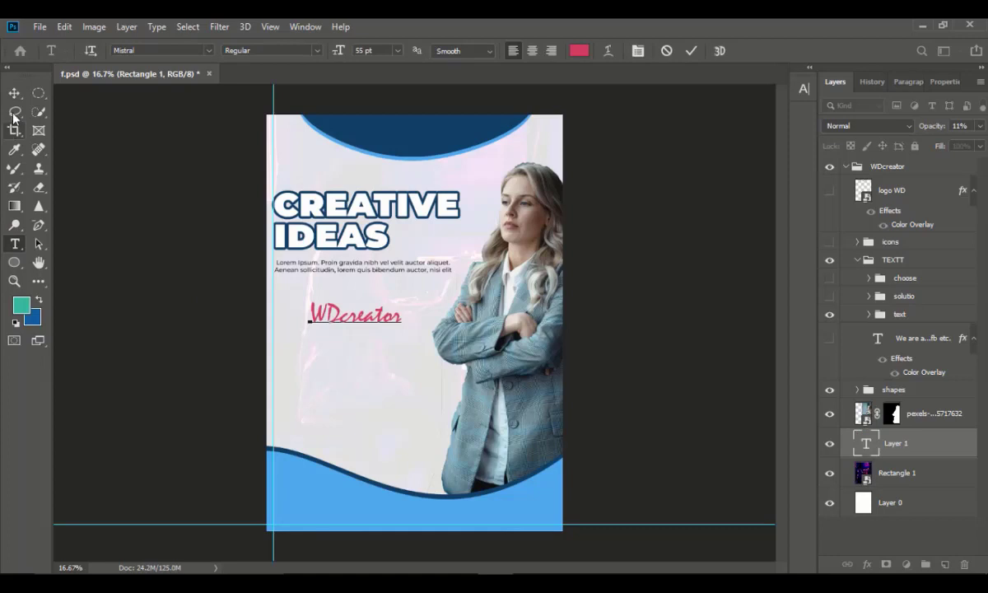
pyautogui.click(14, 95)
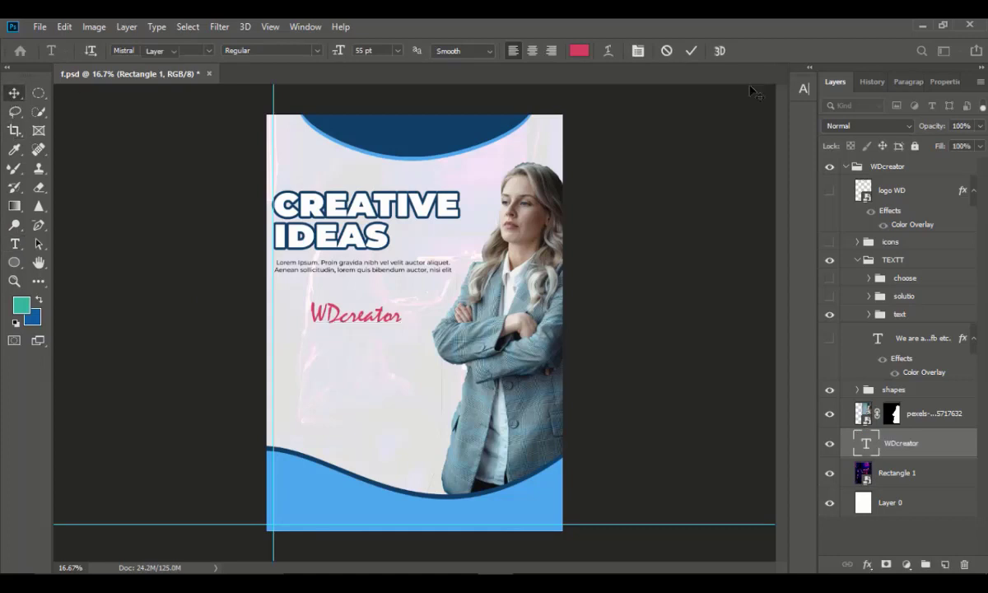
# Set the WDcreator text's font to Montserrat Black and move the text against the vertical guide.
pyautogui.click(803, 89)
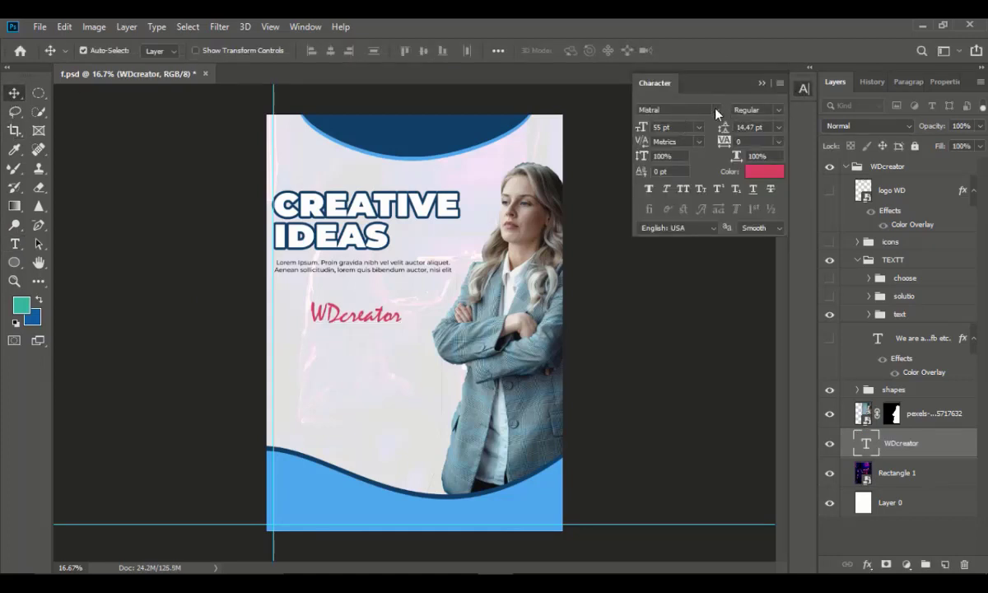
pyautogui.click(677, 110)
pyautogui.write('mo')
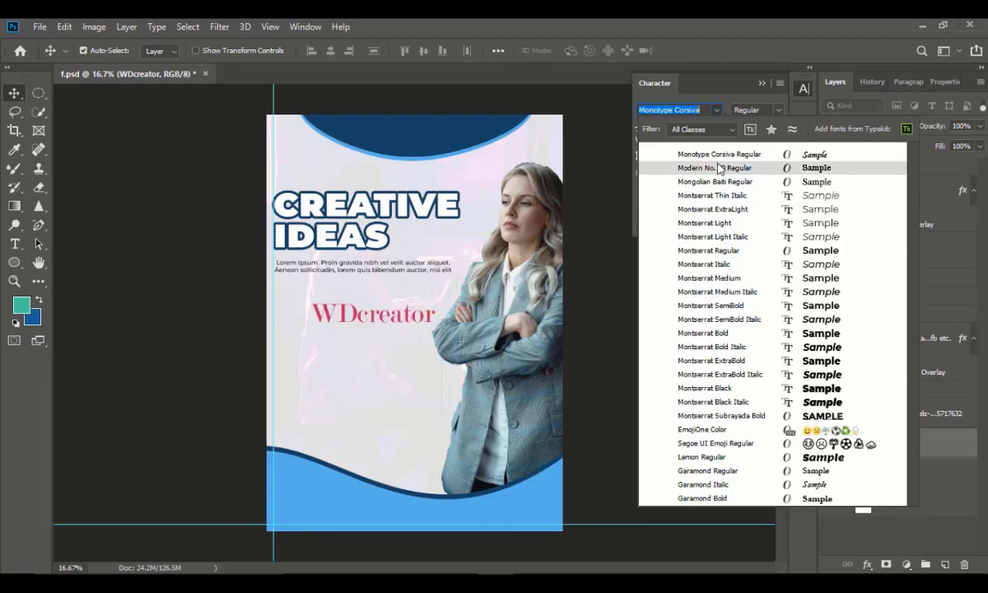
pyautogui.press('Down')
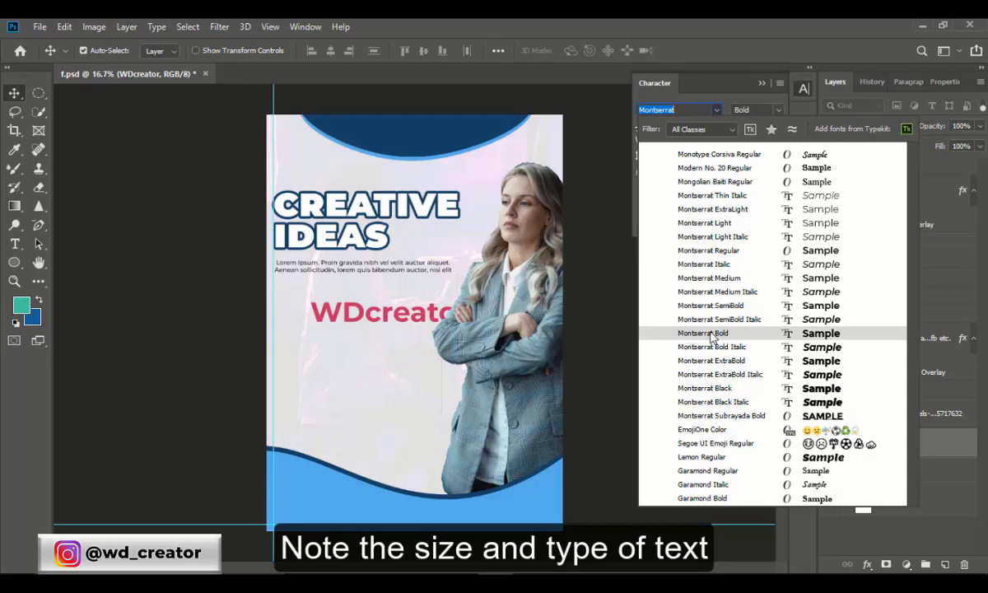
pyautogui.click(712, 335)
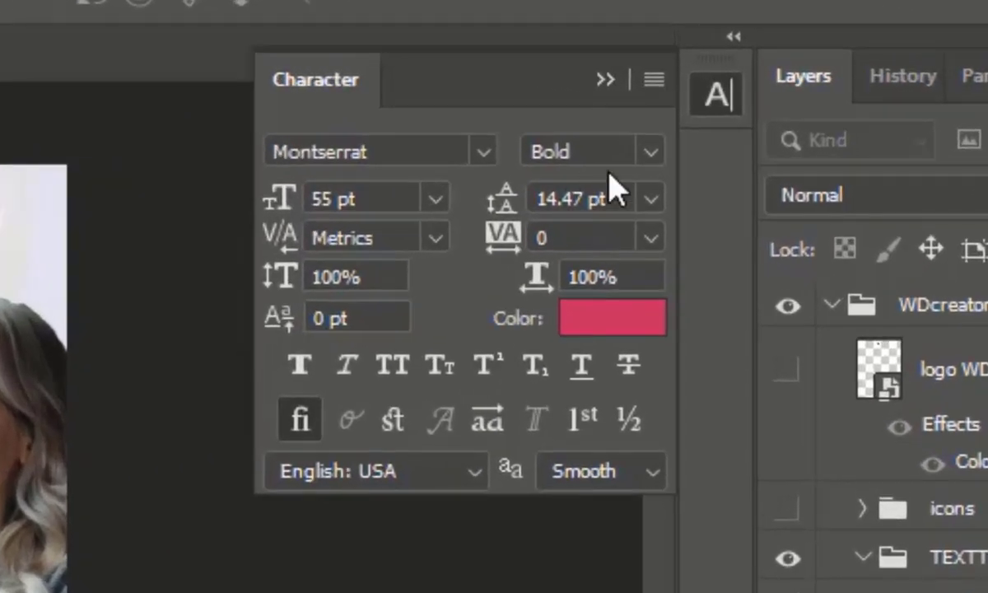
pyautogui.click(692, 142)
pyautogui.click(583, 592)
pyautogui.moveTo(152, 404); pyautogui.dragTo(317, 318)
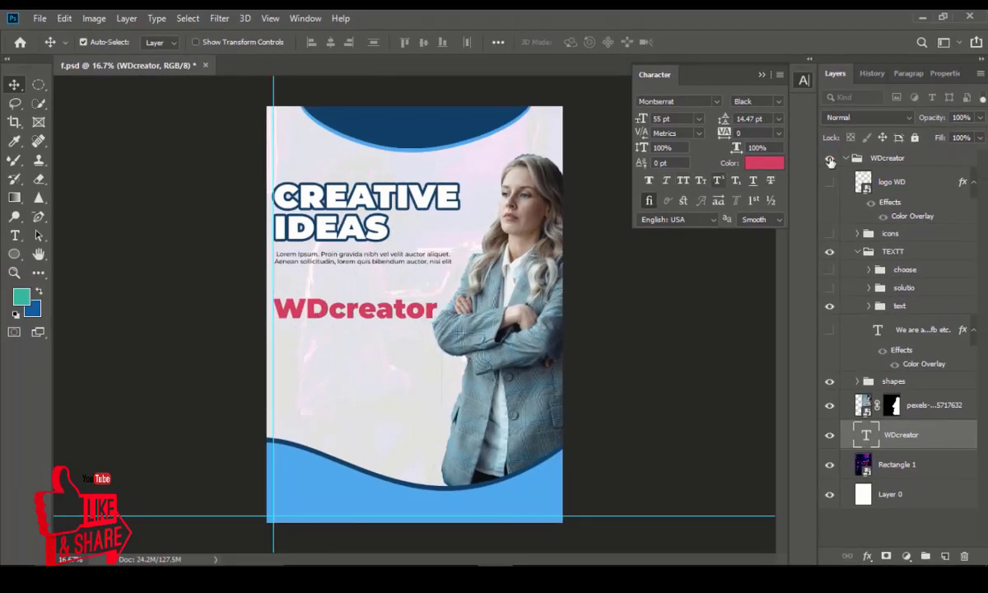
# Reduce the WDcreator layer's Fill to 0% and give it a 13 px dark blue Stroke positioned inside.
pyautogui.click(980, 139)
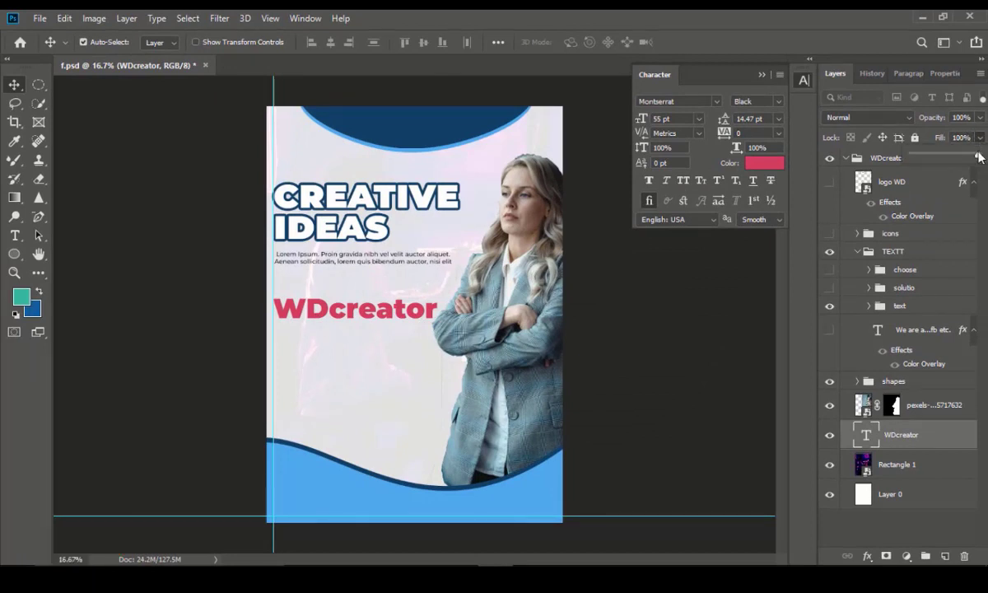
pyautogui.moveTo(978, 157); pyautogui.dragTo(856, 155)
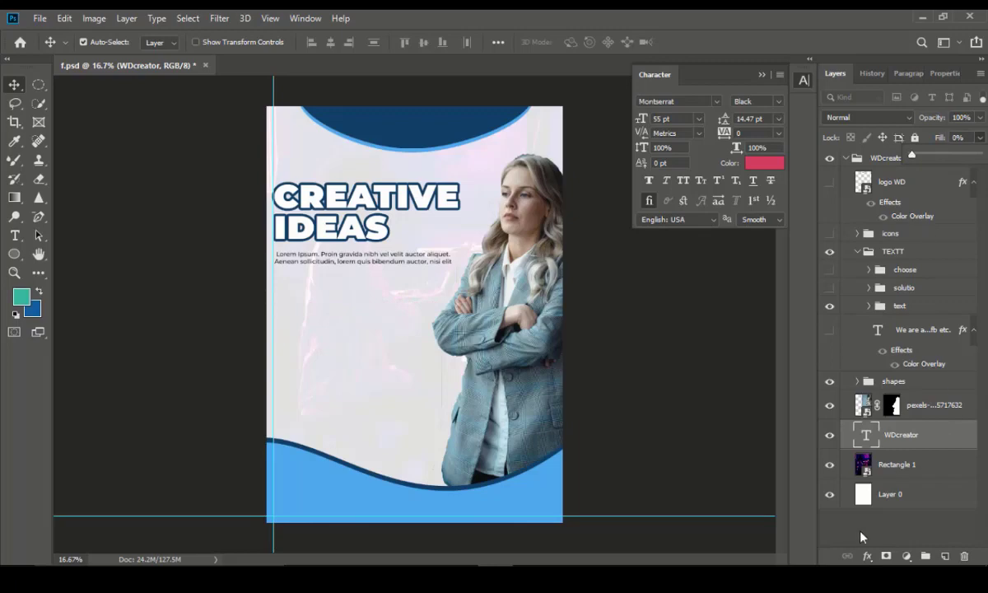
pyautogui.click(867, 556)
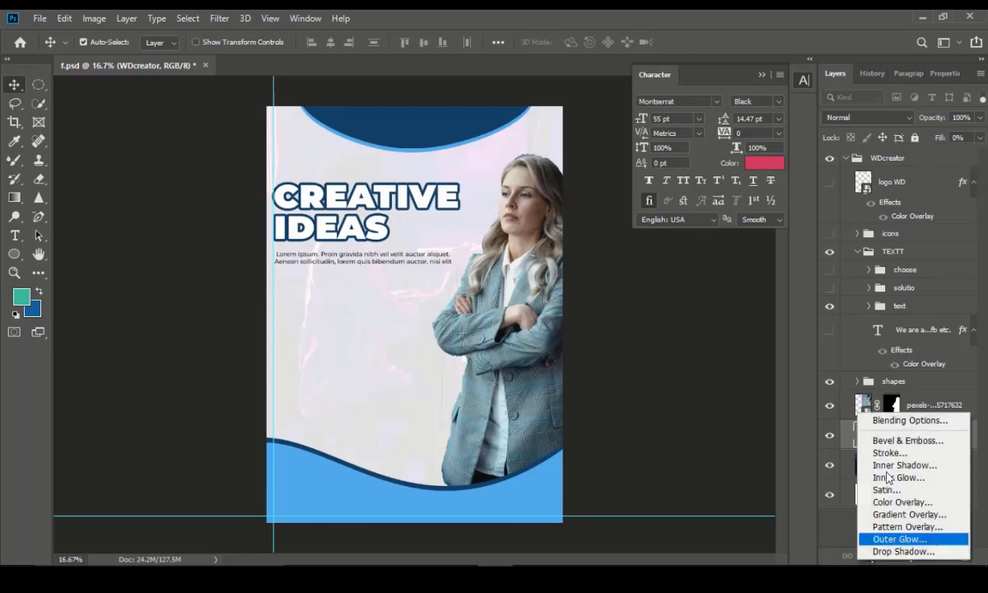
pyautogui.click(892, 453)
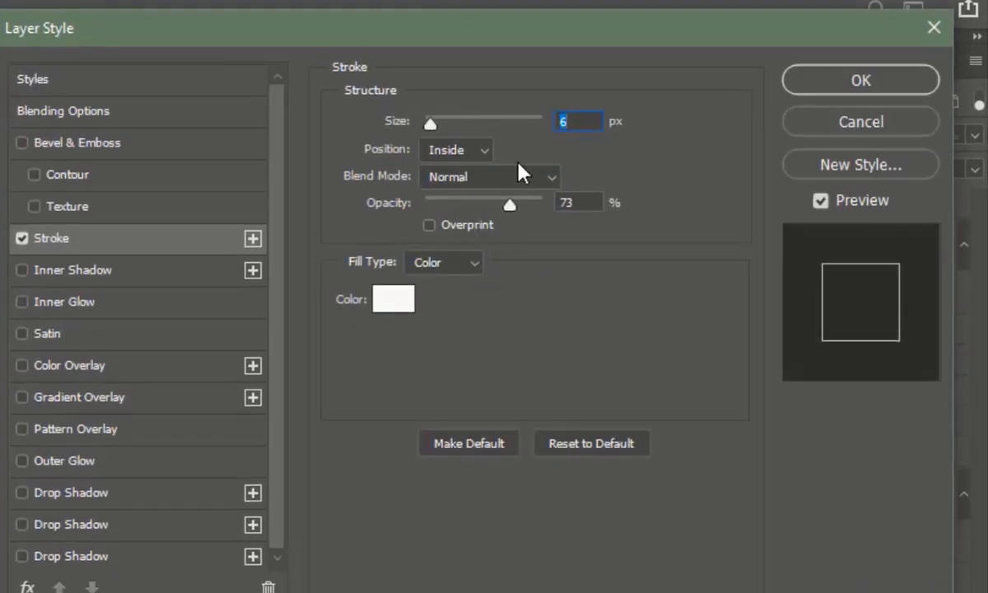
pyautogui.click(389, 300)
pyautogui.hotkey('ctrl', 'v')
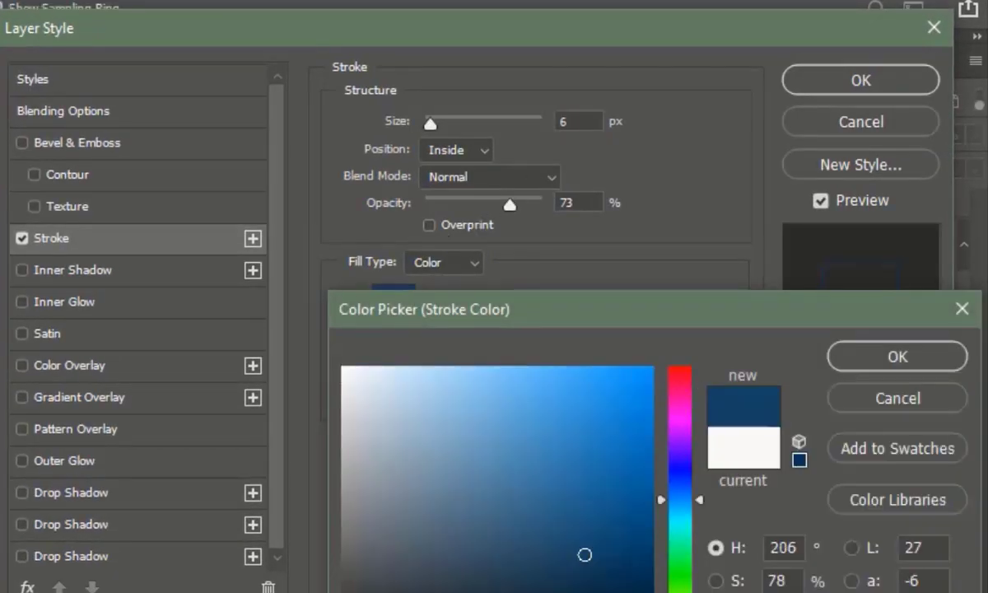
pyautogui.click(875, 357)
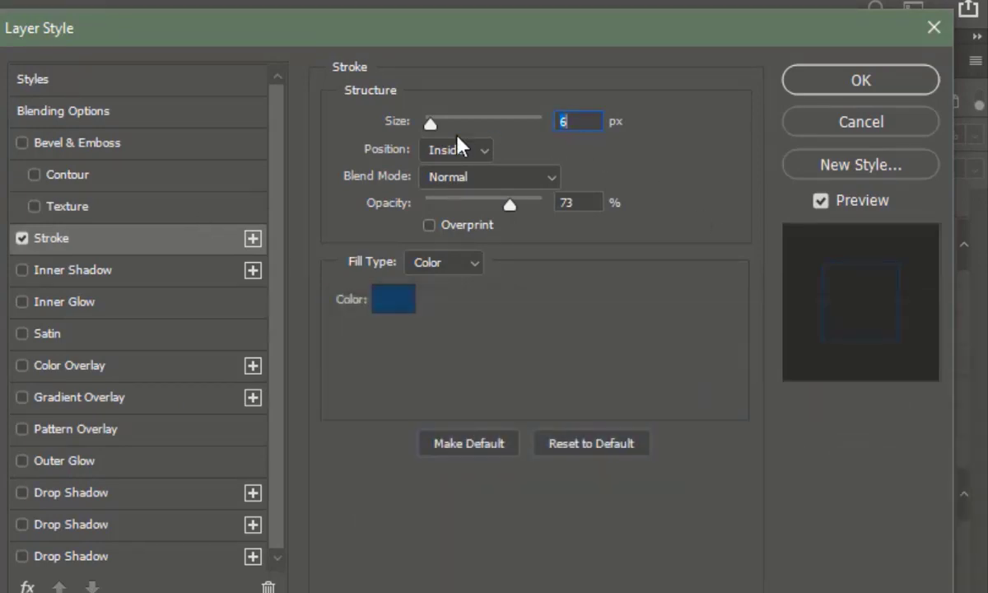
pyautogui.moveTo(430, 125)
pyautogui.mouseDown()
pyautogui.moveTo(448, 127)
pyautogui.moveTo(439, 125)
pyautogui.mouseUp()
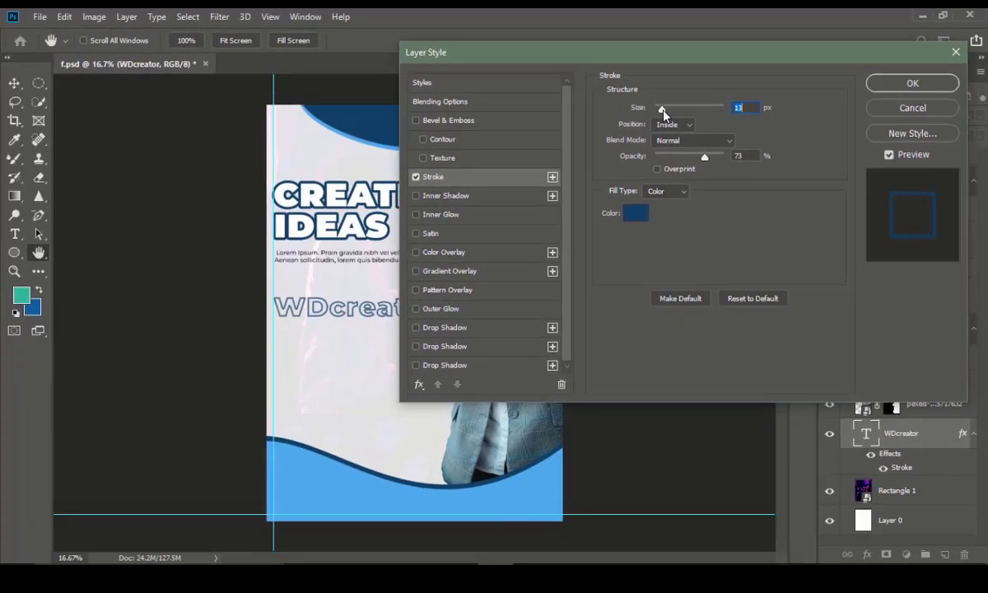
pyautogui.click(906, 83)
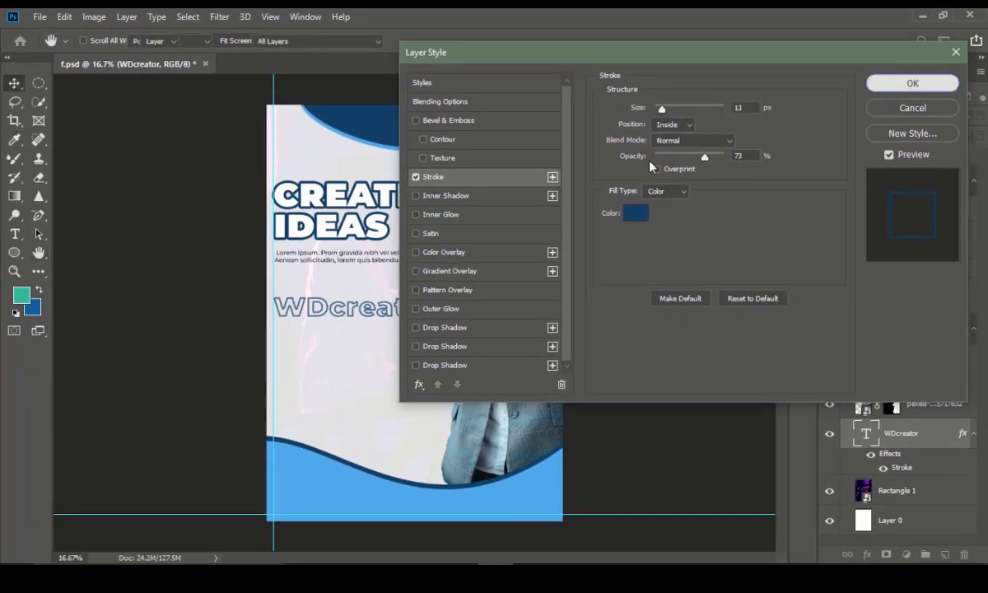
# Leave text editing and delete the outlined WDcreator text layer.
pyautogui.doubleClick(404, 306)
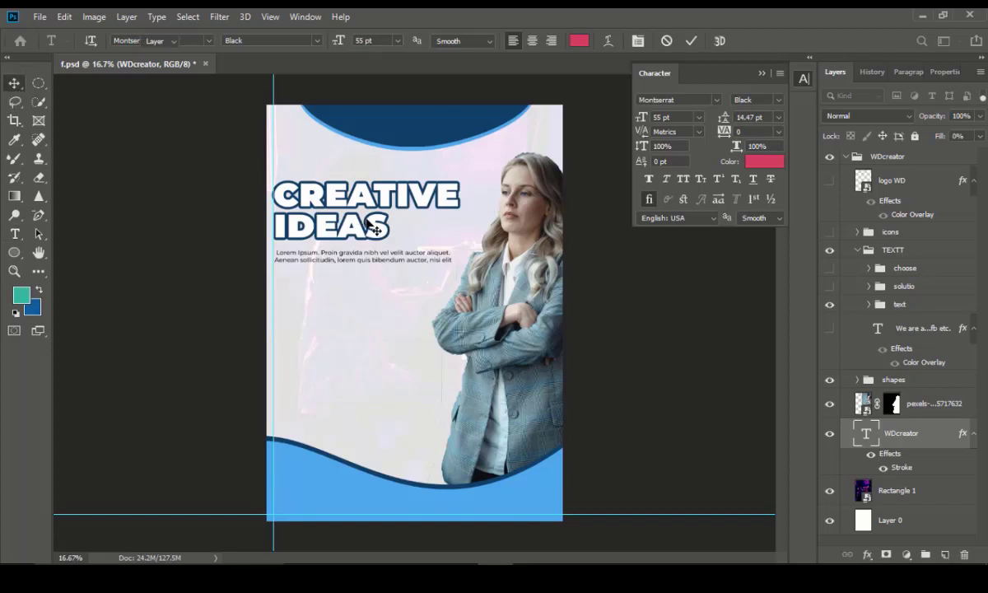
pyautogui.click(346, 213)
pyautogui.click(363, 201)
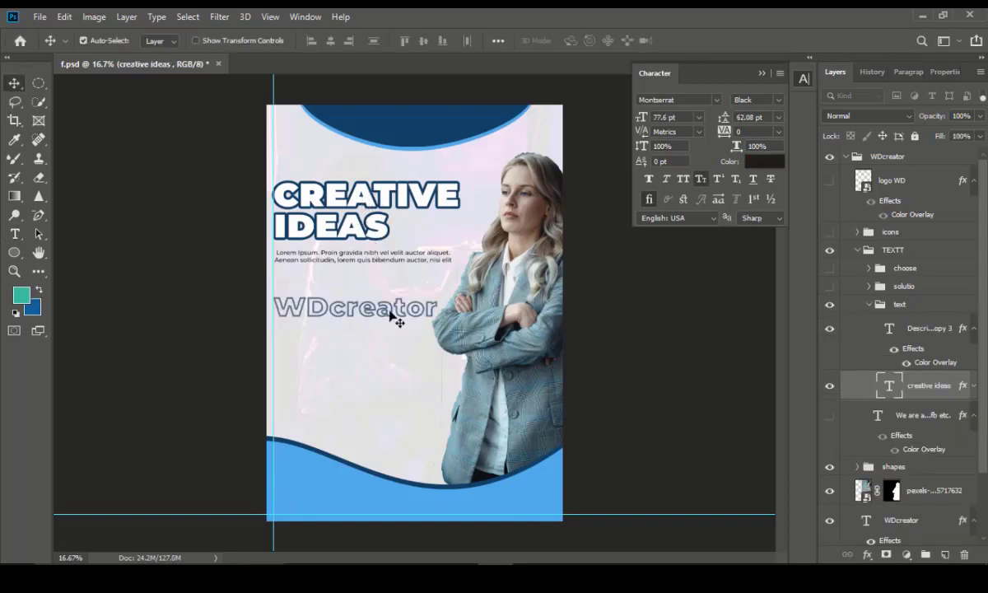
pyautogui.click(375, 303)
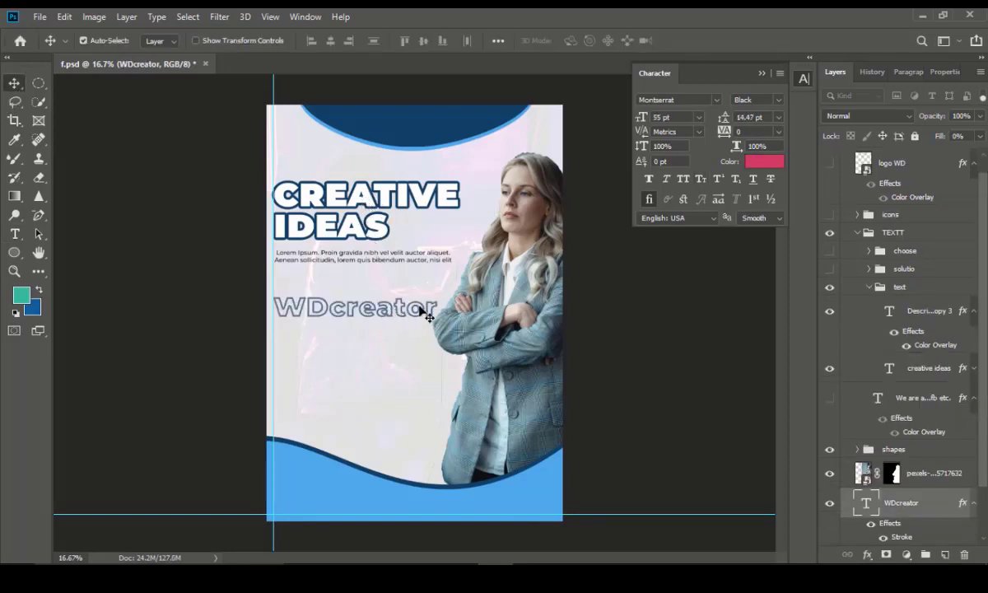
pyautogui.press('Delete')
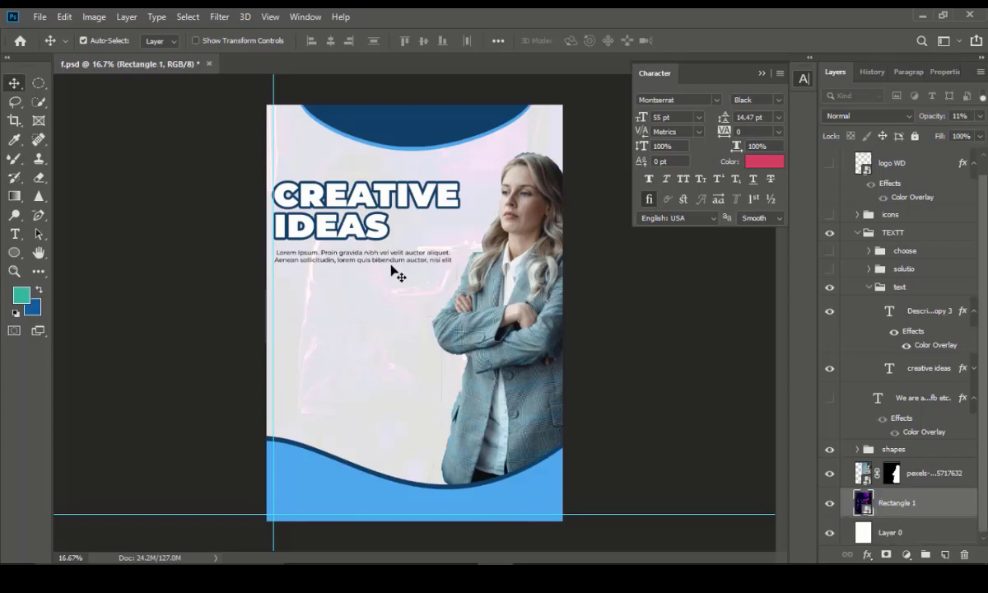
# Show the solutio group with the "We are your solution" box again, keeping the text group visible.
pyautogui.click(383, 223)
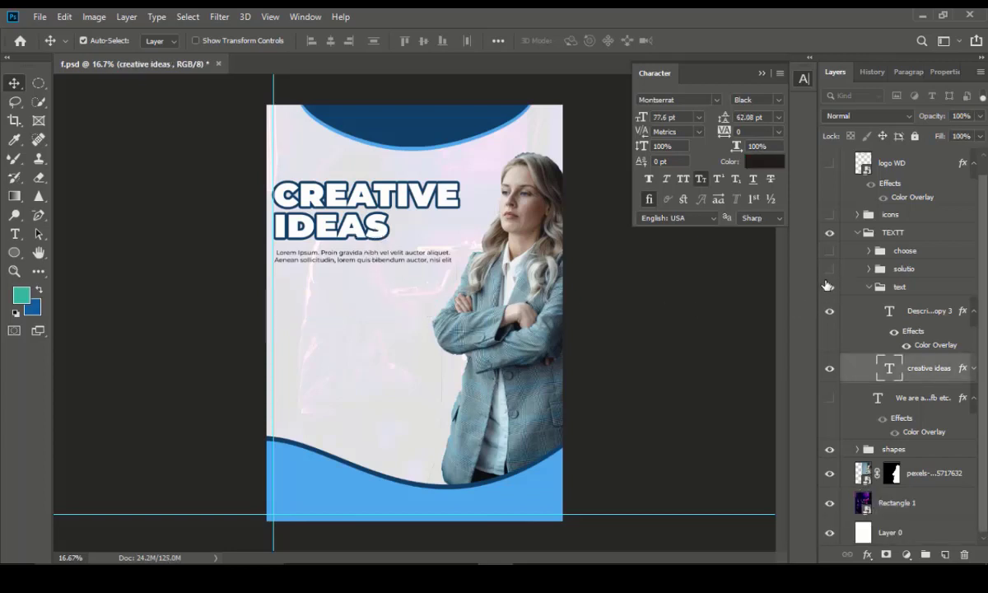
pyautogui.click(829, 287)
pyautogui.click(830, 285)
pyautogui.click(830, 270)
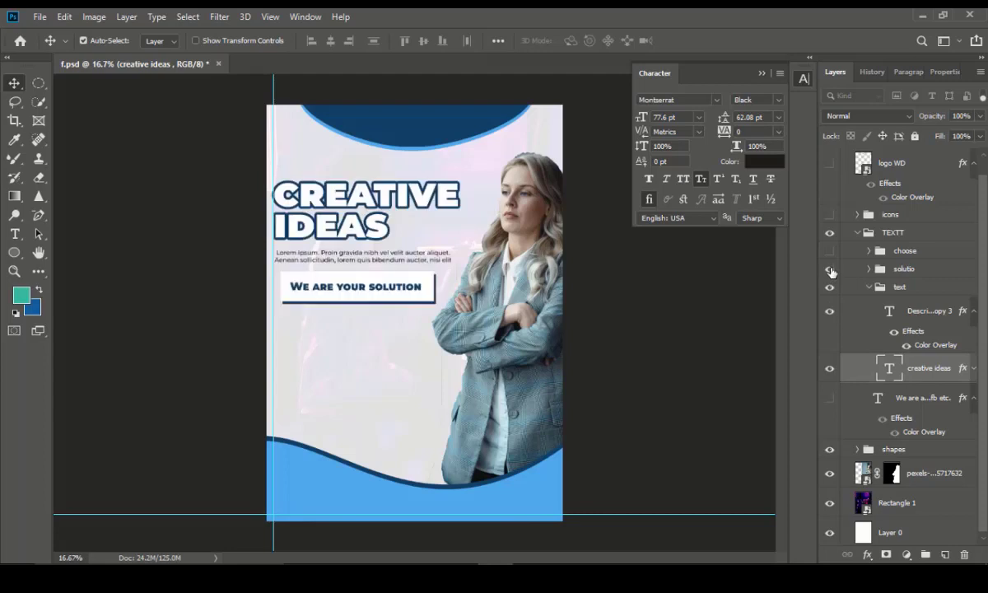
# Draw a dark blue rectangle about 1253 by 288 px below the "We are your solution" box.
pyautogui.click(399, 303)
pyautogui.click(14, 252)
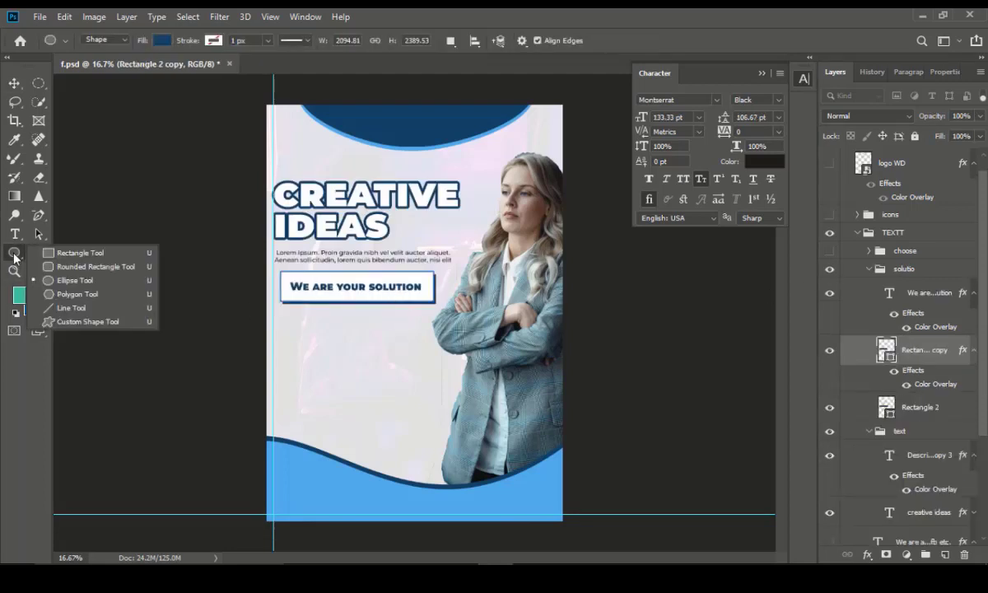
pyautogui.click(96, 253)
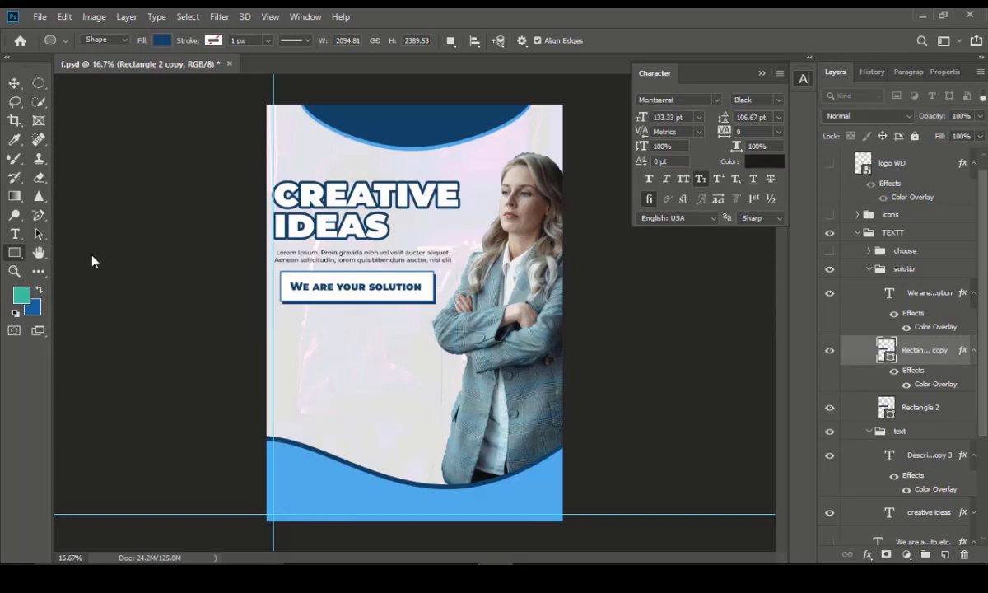
pyautogui.click(284, 354)
pyautogui.click(530, 225)
pyautogui.moveTo(286, 338); pyautogui.dragTo(438, 372)
pyautogui.click(14, 84)
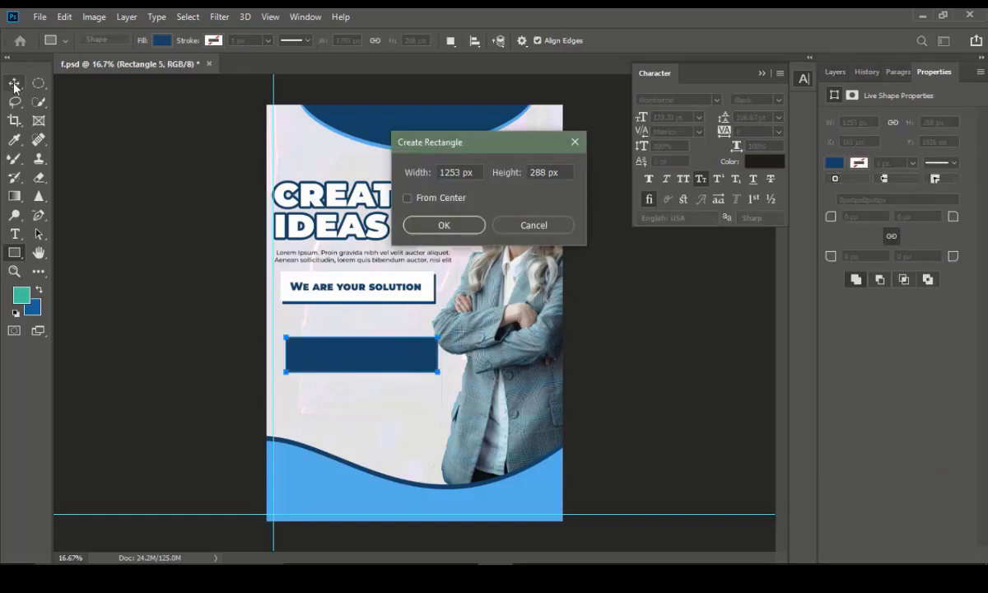
pyautogui.click(528, 227)
pyautogui.click(14, 83)
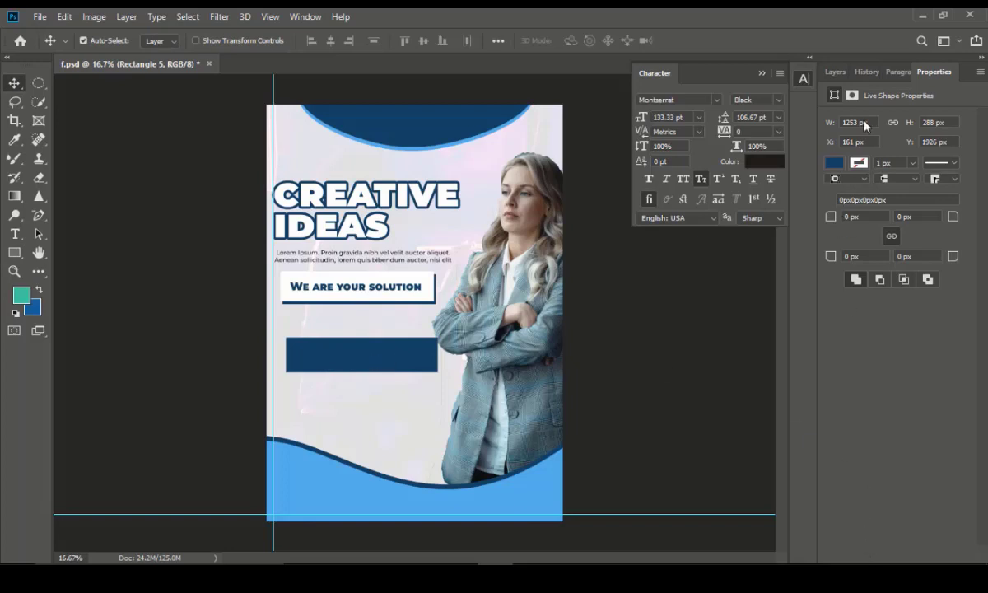
# Duplicate the dark blue rectangle slightly below itself and give the copy a white (ffffff) Color Overlay.
pyautogui.click(835, 72)
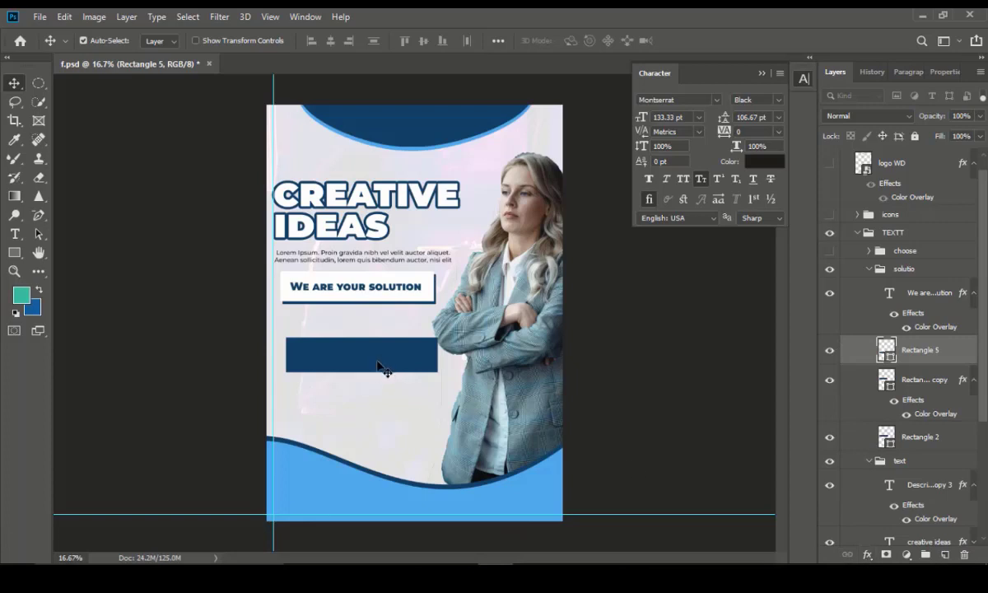
pyautogui.moveTo(381, 367); pyautogui.dragTo(381, 371)
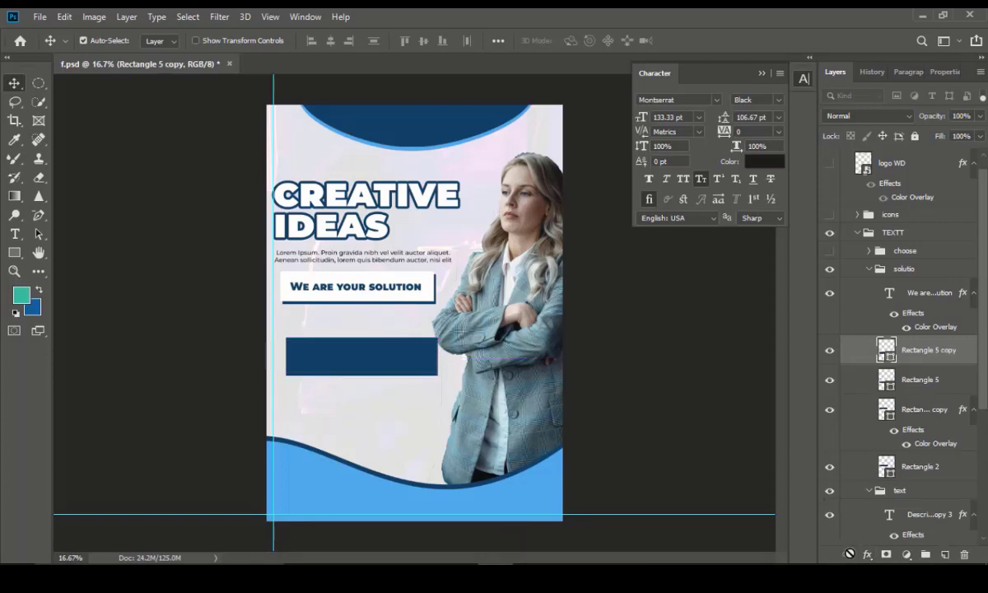
pyautogui.click(867, 554)
pyautogui.click(877, 499)
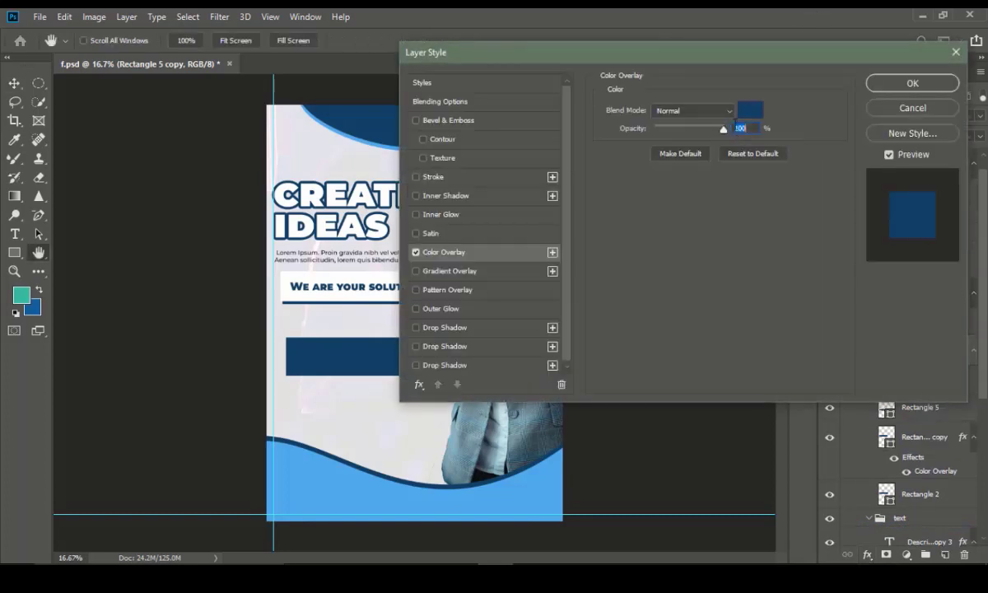
pyautogui.click(751, 109)
pyautogui.click(283, 247)
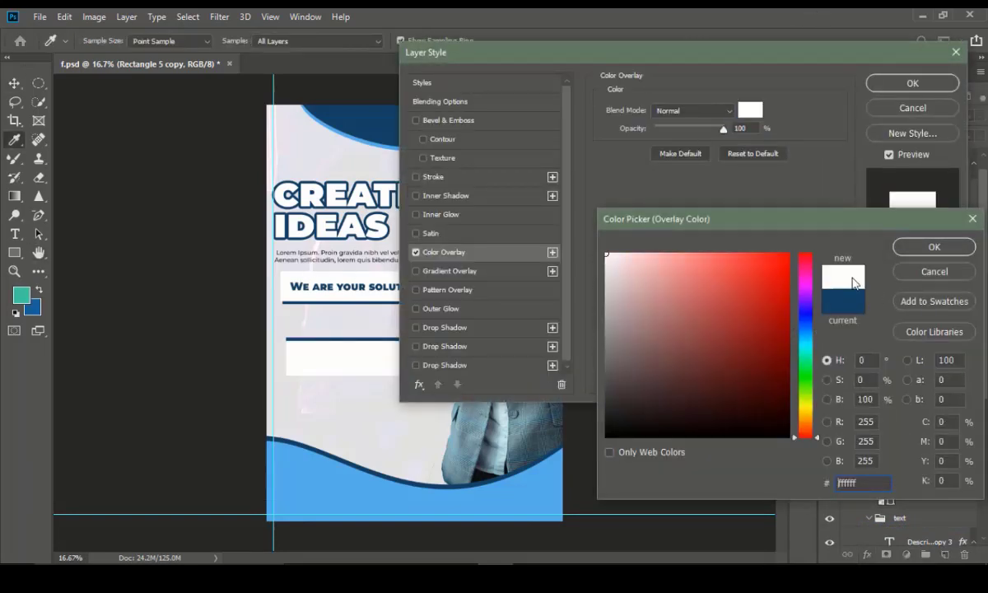
pyautogui.click(885, 82)
pyautogui.click(911, 250)
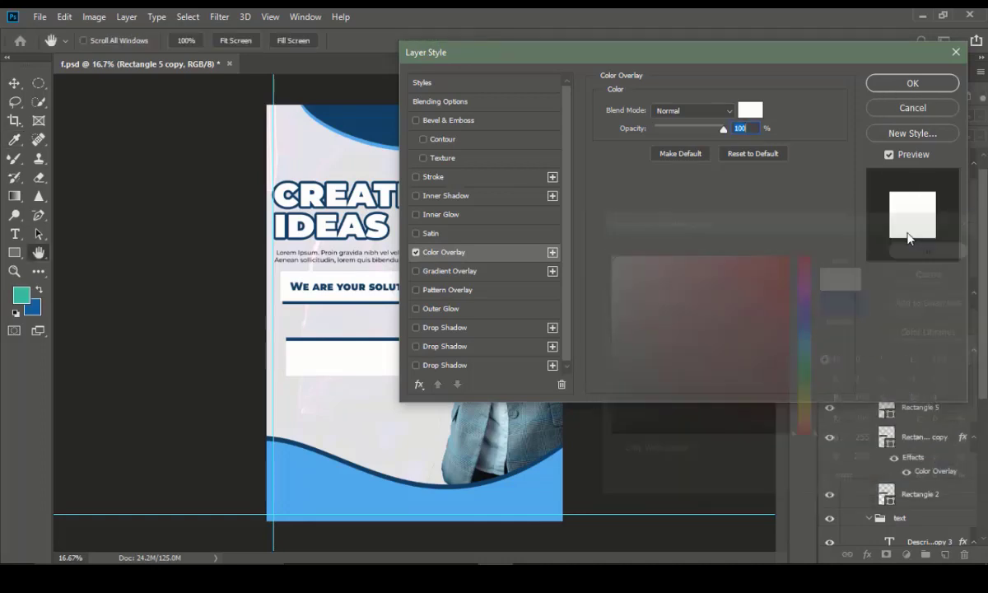
pyautogui.click(900, 84)
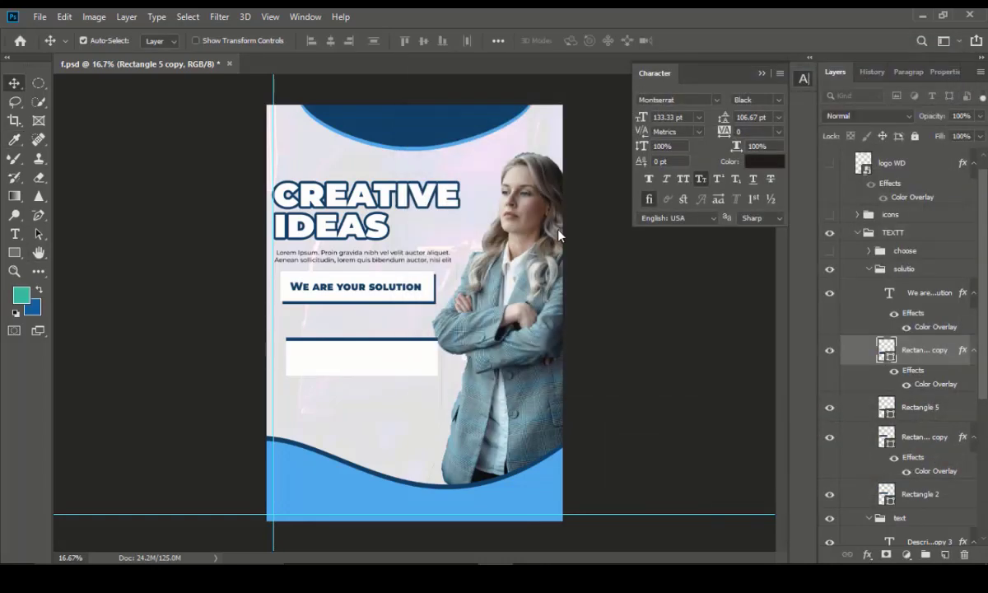
# Nudge the white rectangle copy up and left so the dark blue one shows along its lower and right edges.
pyautogui.hotkey('shift', 'Up')
pyautogui.hotkey('shift', 'Up')
pyautogui.hotkey('shift', 'Up')
pyautogui.hotkey('shift', 'Up')
pyautogui.hotkey('shift', 'Up')
pyautogui.hotkey('shift', 'Up')
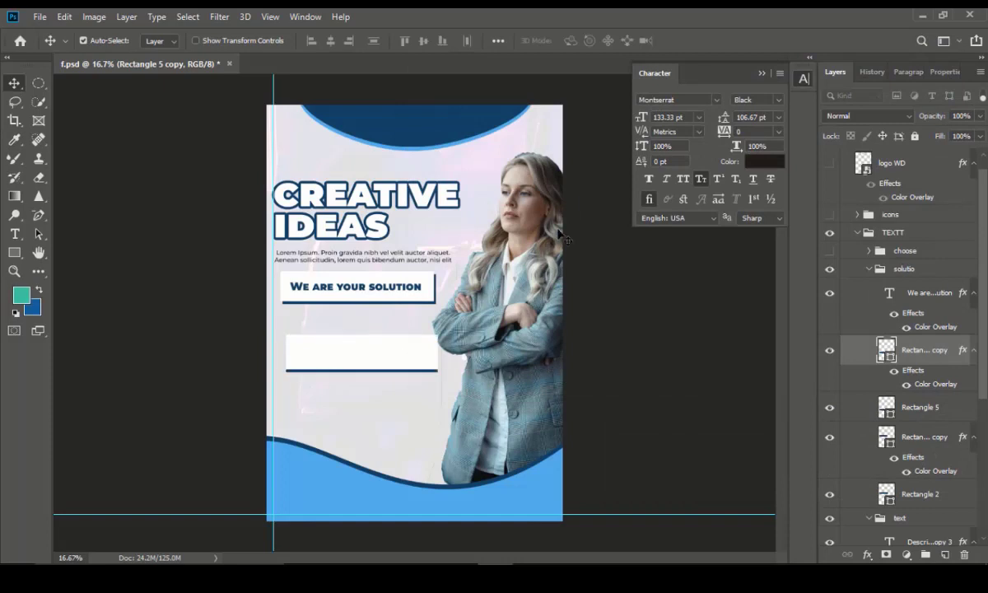
pyautogui.hotkey('shift', 'Left')
pyautogui.hotkey('shift', 'Left')
pyautogui.hotkey('shift', 'Left')
# Delete the white rectangle copy and the dark blue rectangle beneath it.
pyautogui.click(370, 355)
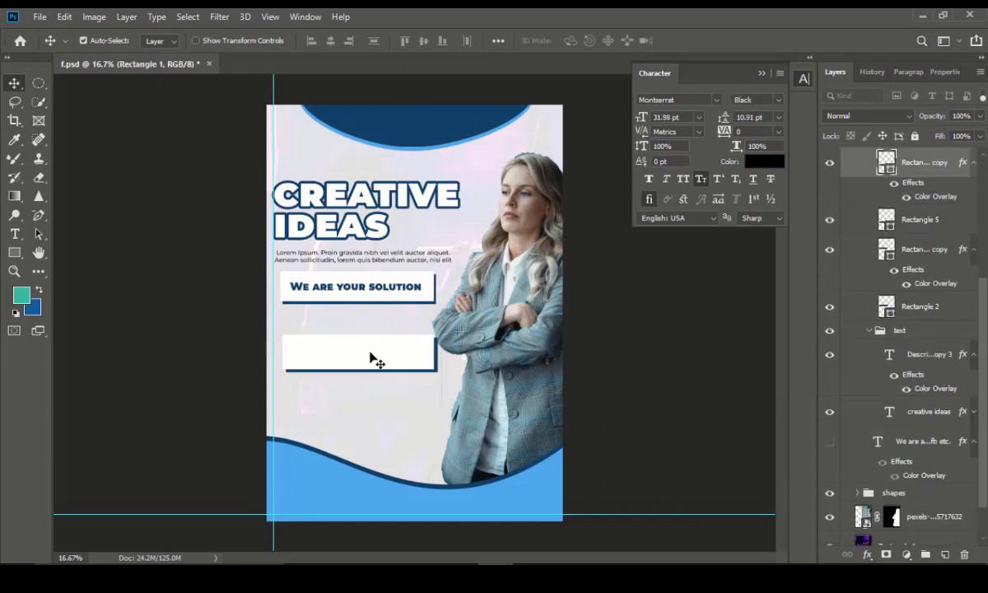
pyautogui.press('Delete')
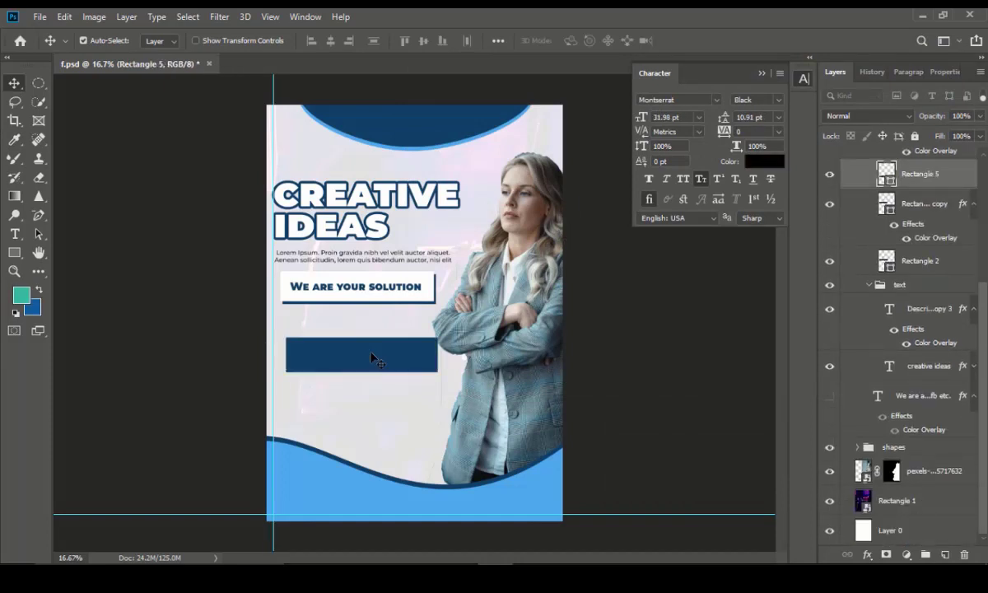
pyautogui.press('Delete')
# Show the choose group and select its "Why Choose Us?" heading to check the character settings.
pyautogui.scroll(4, 879, 284)
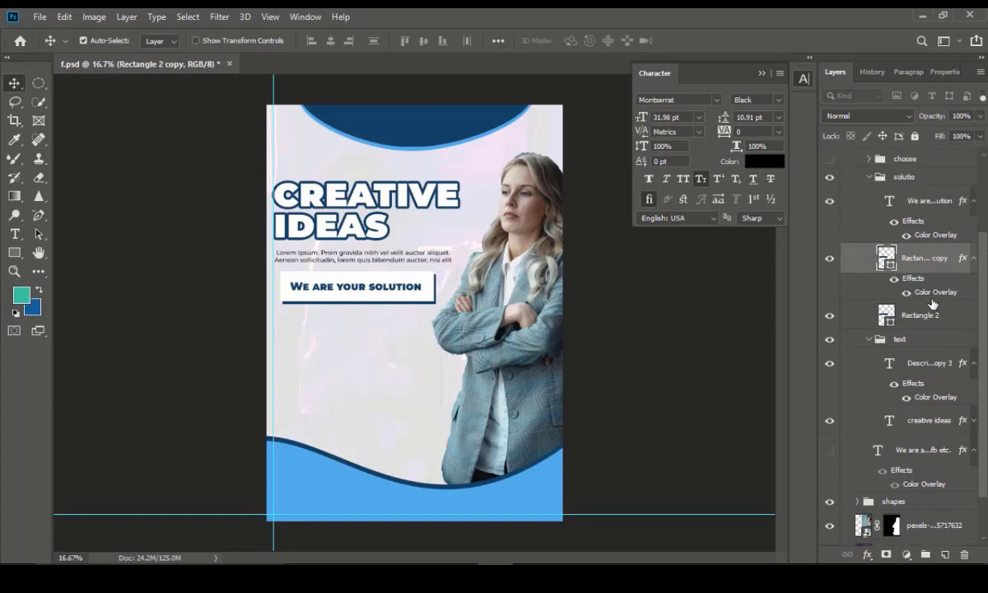
pyautogui.scroll(1, 917, 294)
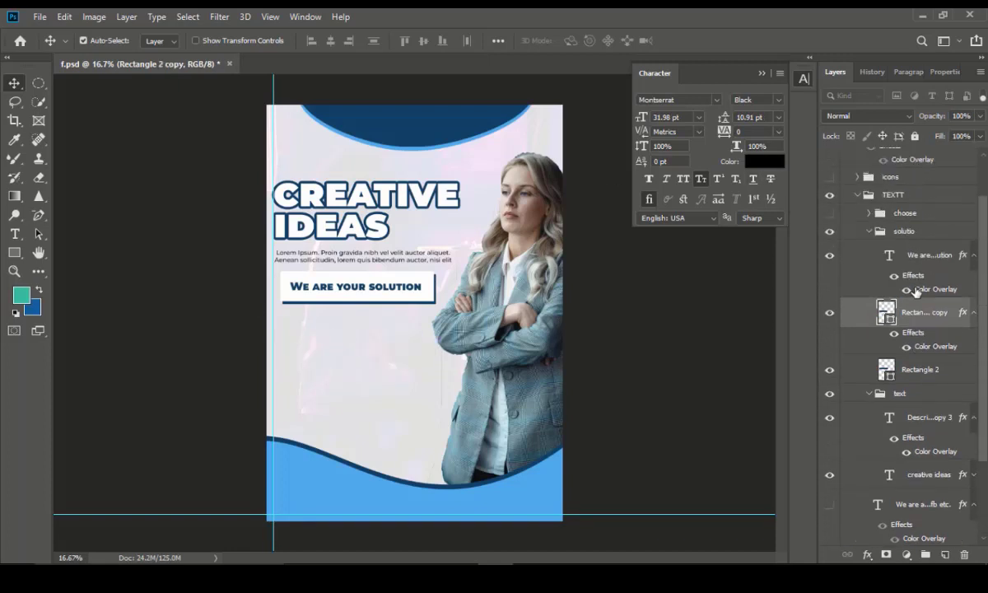
pyautogui.click(828, 214)
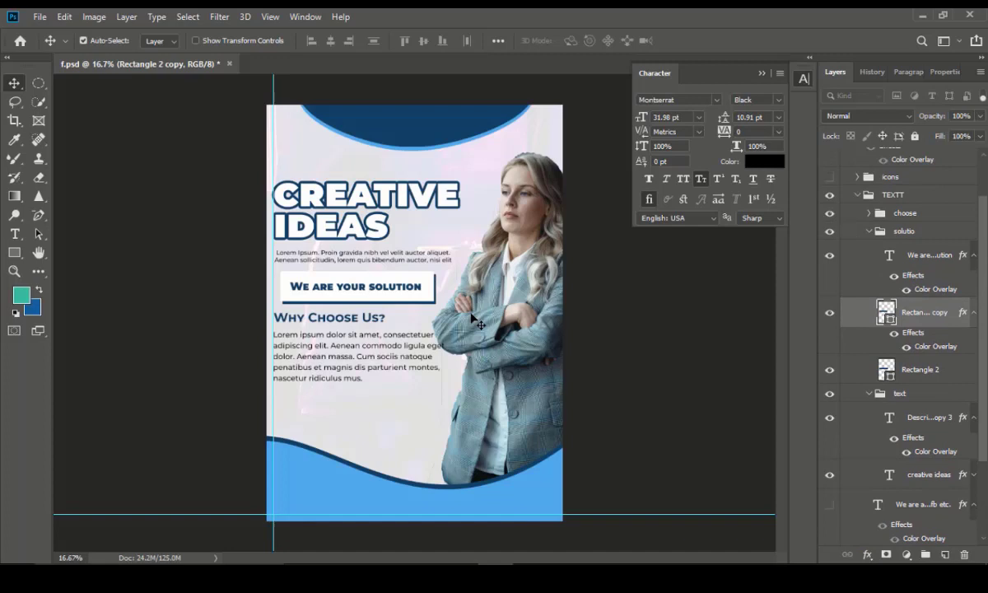
pyautogui.click(344, 329)
pyautogui.click(341, 321)
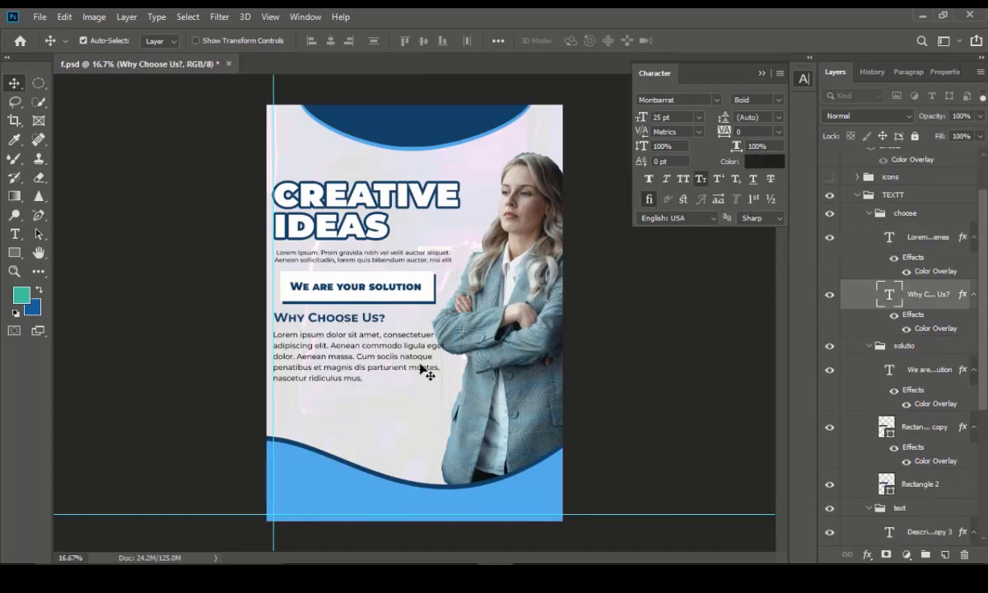
# Collapse the choose and solutio groups in the layer list.
pyautogui.scroll(1, 860, 196)
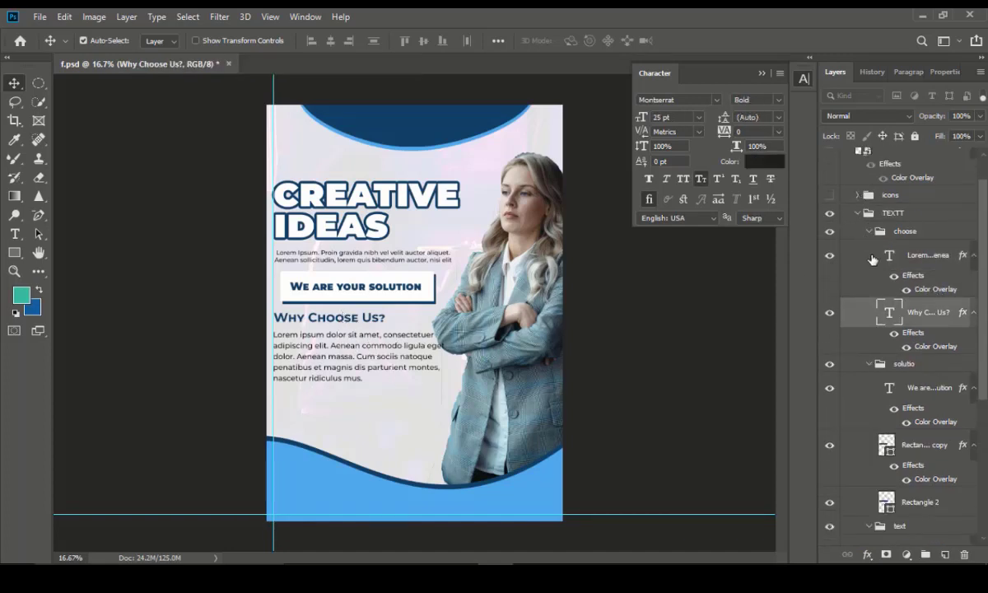
pyautogui.click(871, 232)
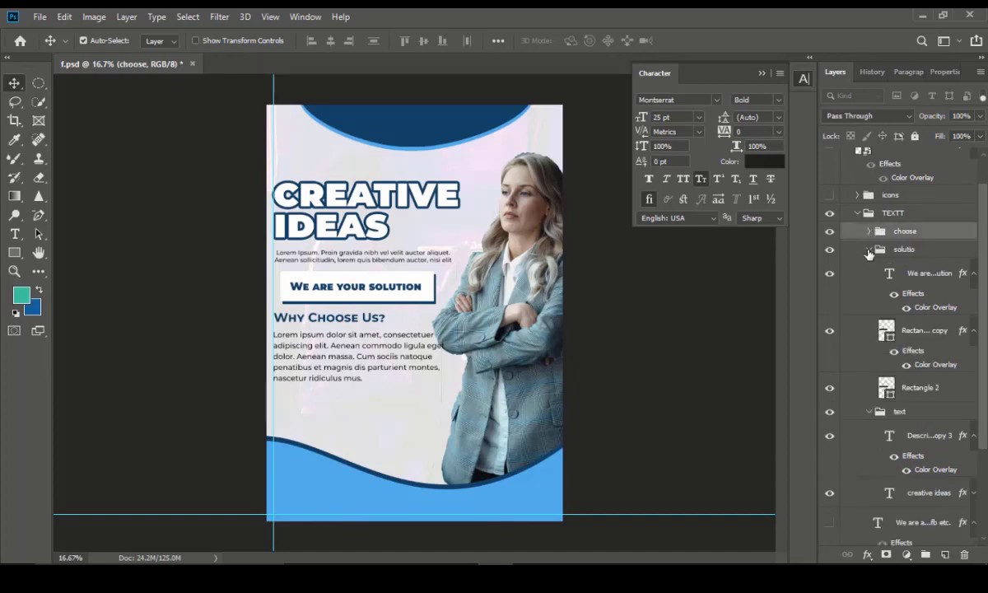
pyautogui.click(868, 250)
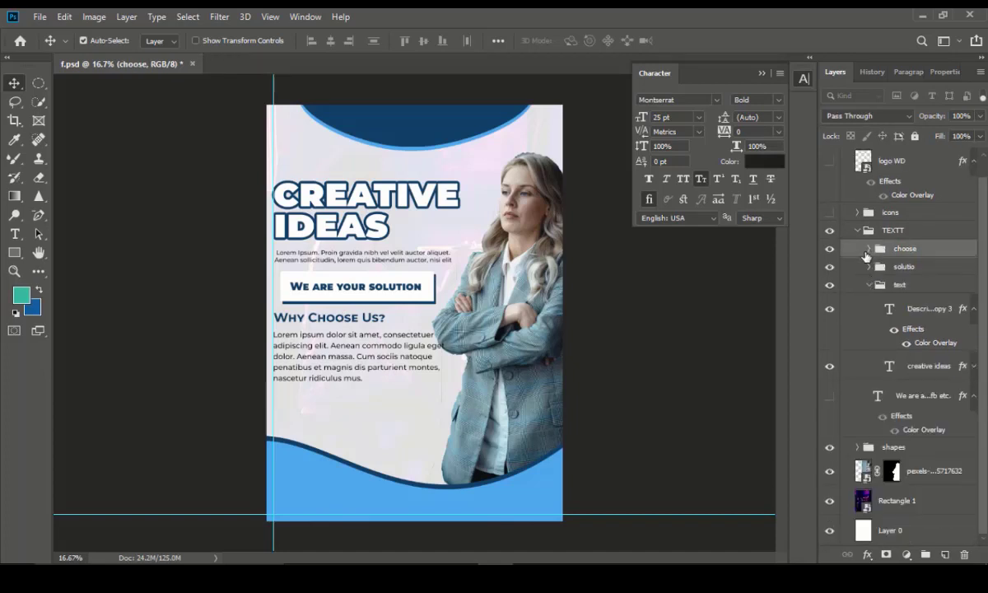
# Show the "We are always available on insta,fb etc." text layer and select it to check its font.
pyautogui.click(831, 396)
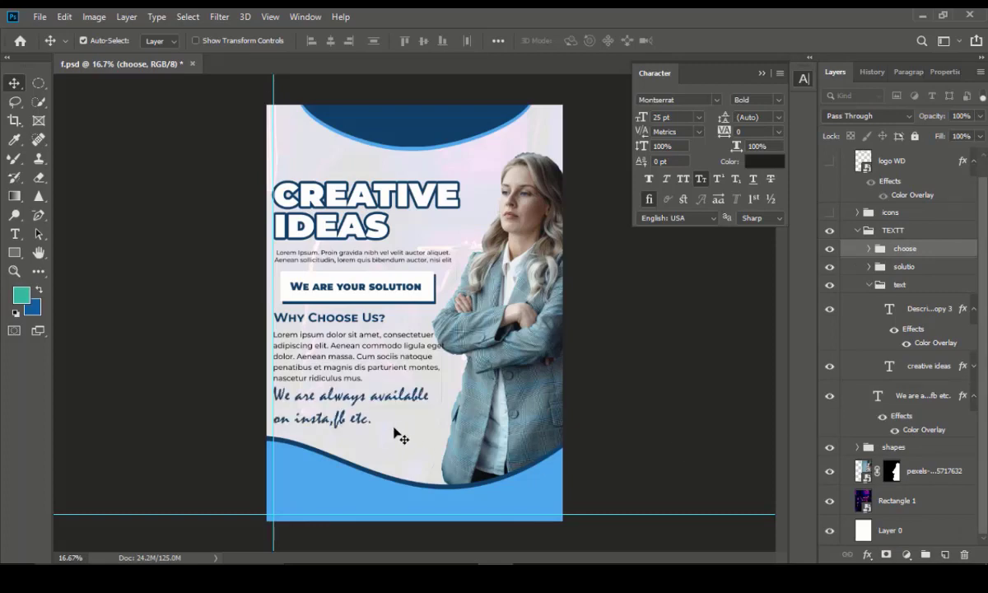
pyautogui.click(350, 404)
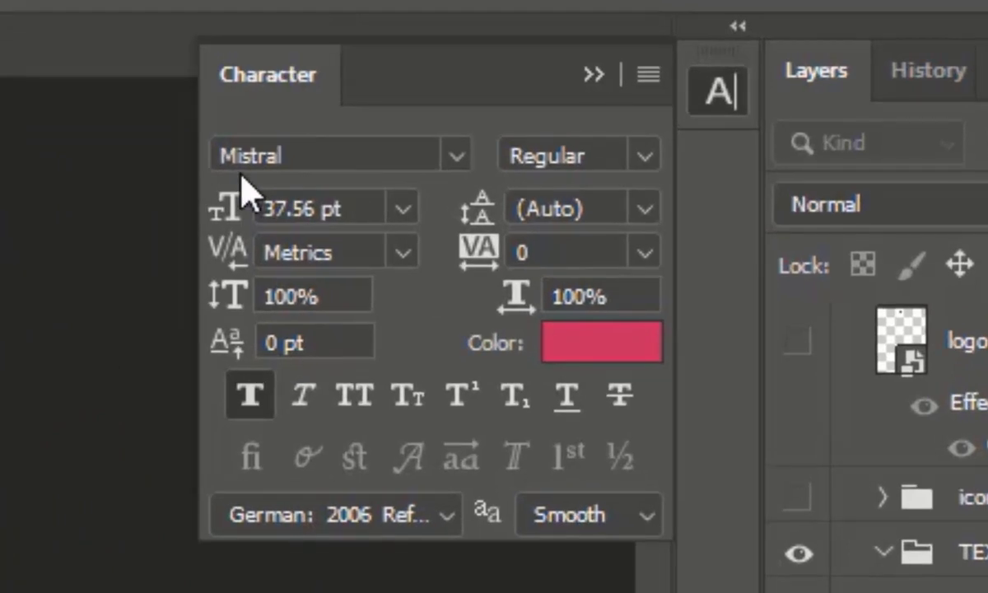
pyautogui.click(243, 154)
pyautogui.click(273, 154)
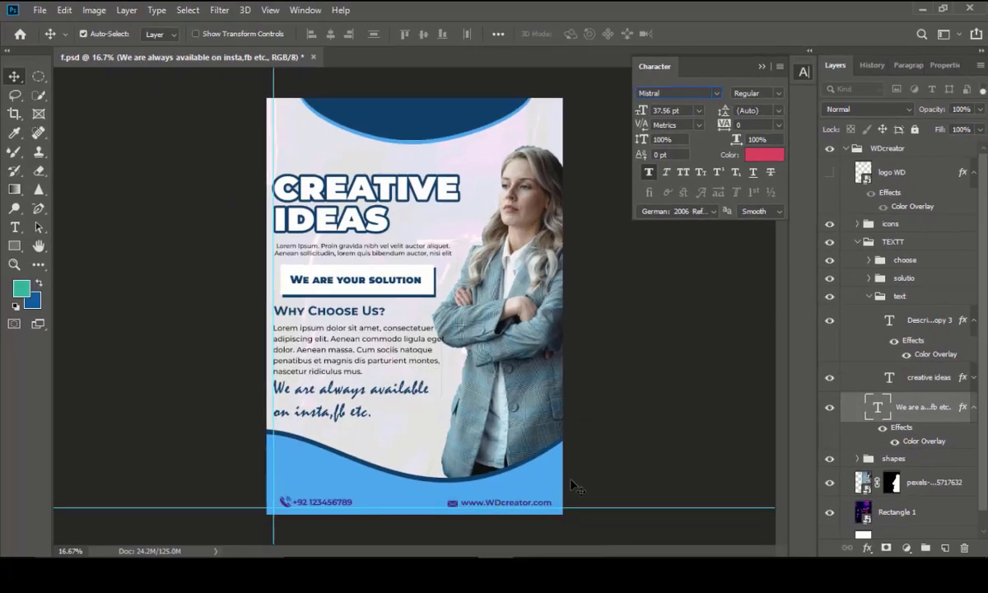
# Examine the "We are always available" text and the phone and website lines at the flyer's foot up close.
pyautogui.press('ctrl')
pyautogui.hotkey('ctrl', '+')
pyautogui.hotkey('ctrl', '+')
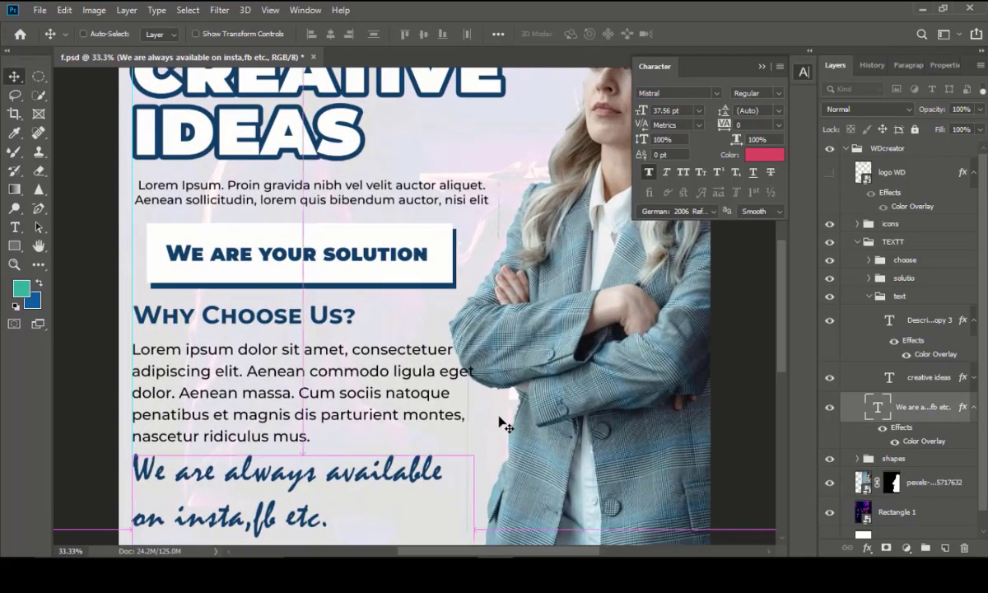
pyautogui.hotkey('ctrl', '+')
pyautogui.moveTo(525, 441); pyautogui.dragTo(533, 233)
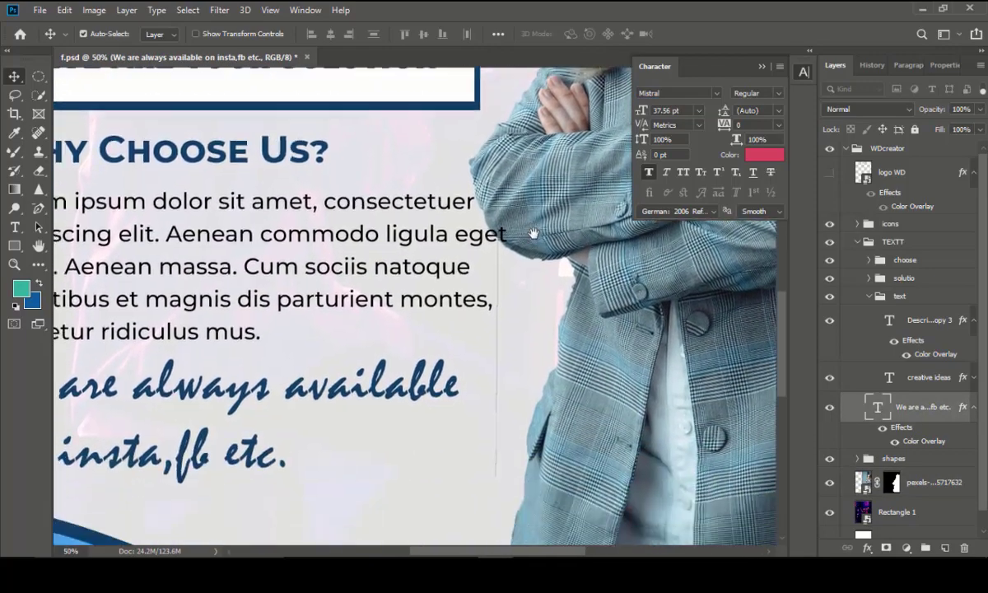
pyautogui.moveTo(560, 413); pyautogui.dragTo(701, 296)
pyautogui.hotkey('ctrl', '-')
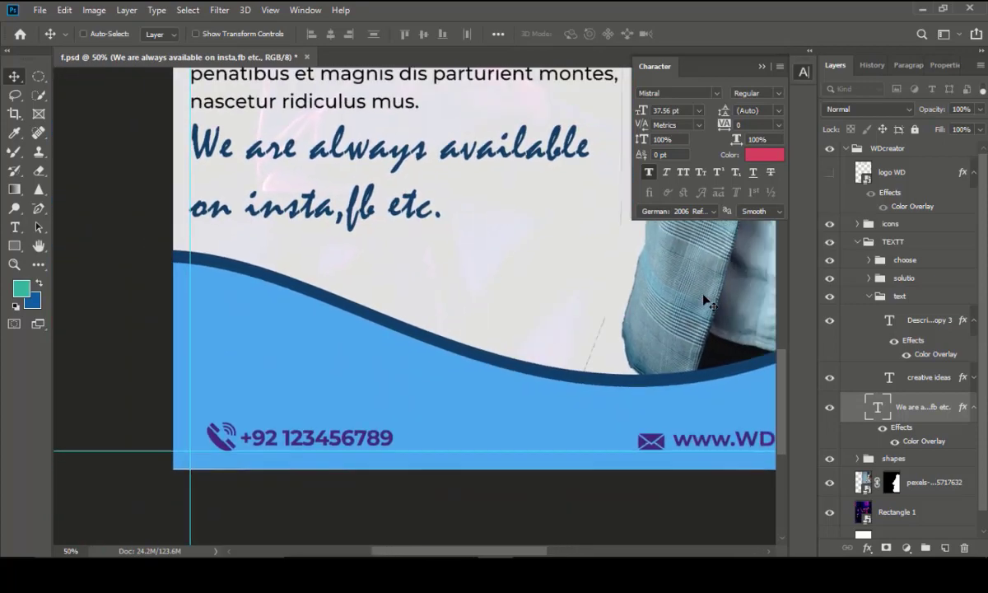
pyautogui.hotkey('ctrl', '-')
pyautogui.hotkey('ctrl', '-')
pyautogui.hotkey('ctrl', '-')
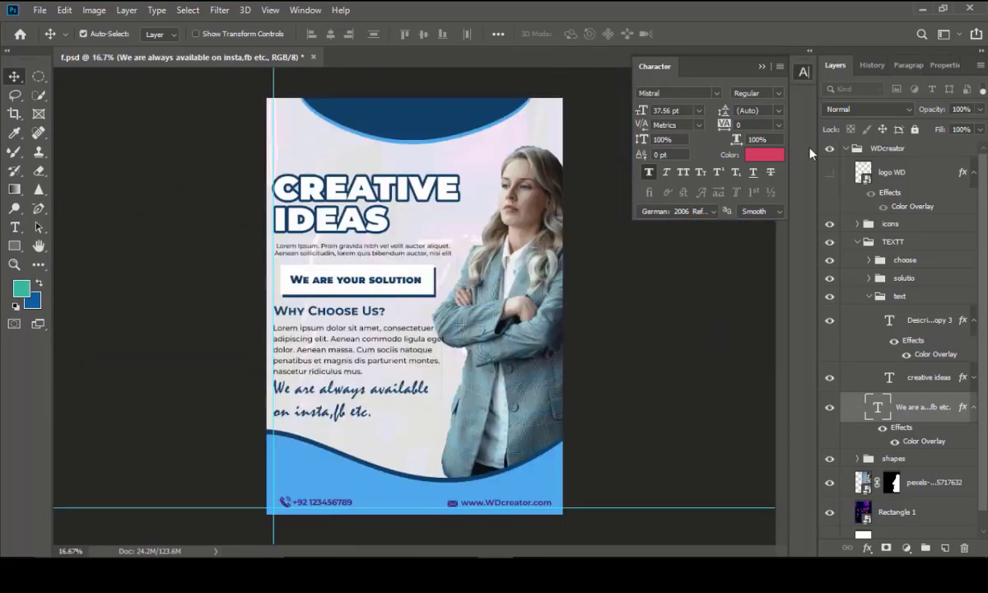
# Show the logo WD layer over the flyer's upper ellipse and collapse the WDcreator group.
pyautogui.click(829, 172)
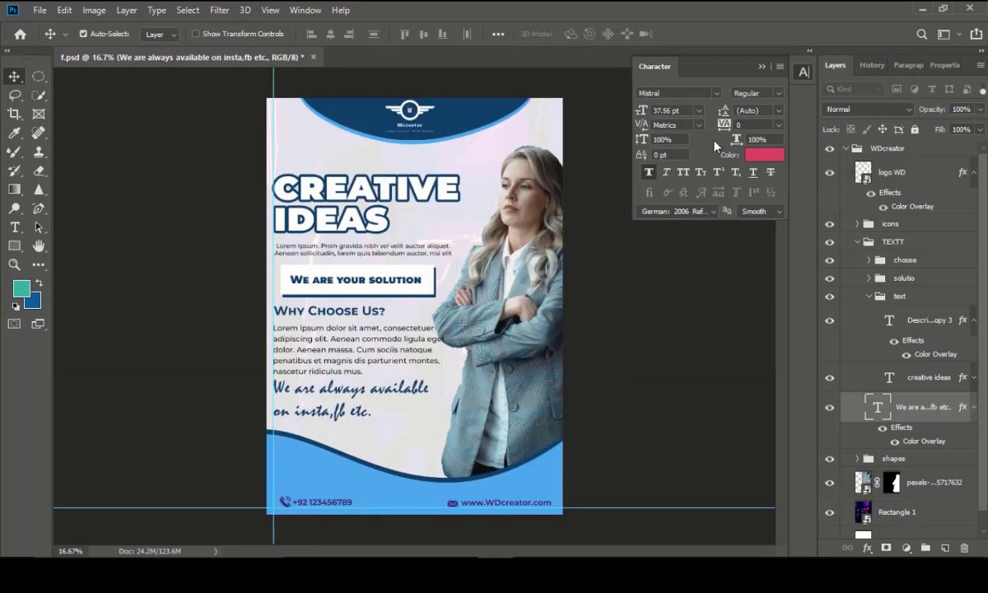
pyautogui.click(846, 149)
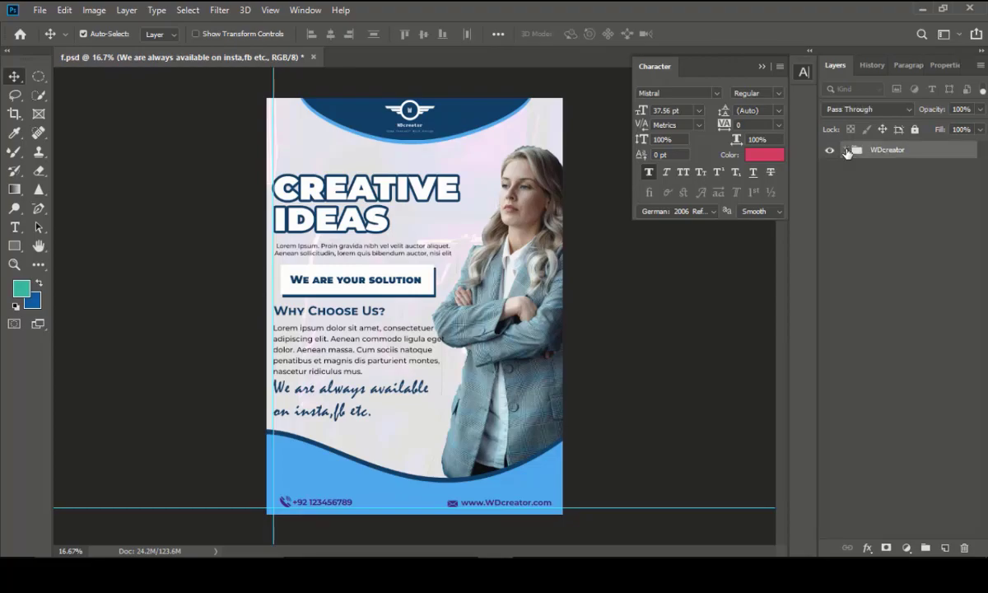